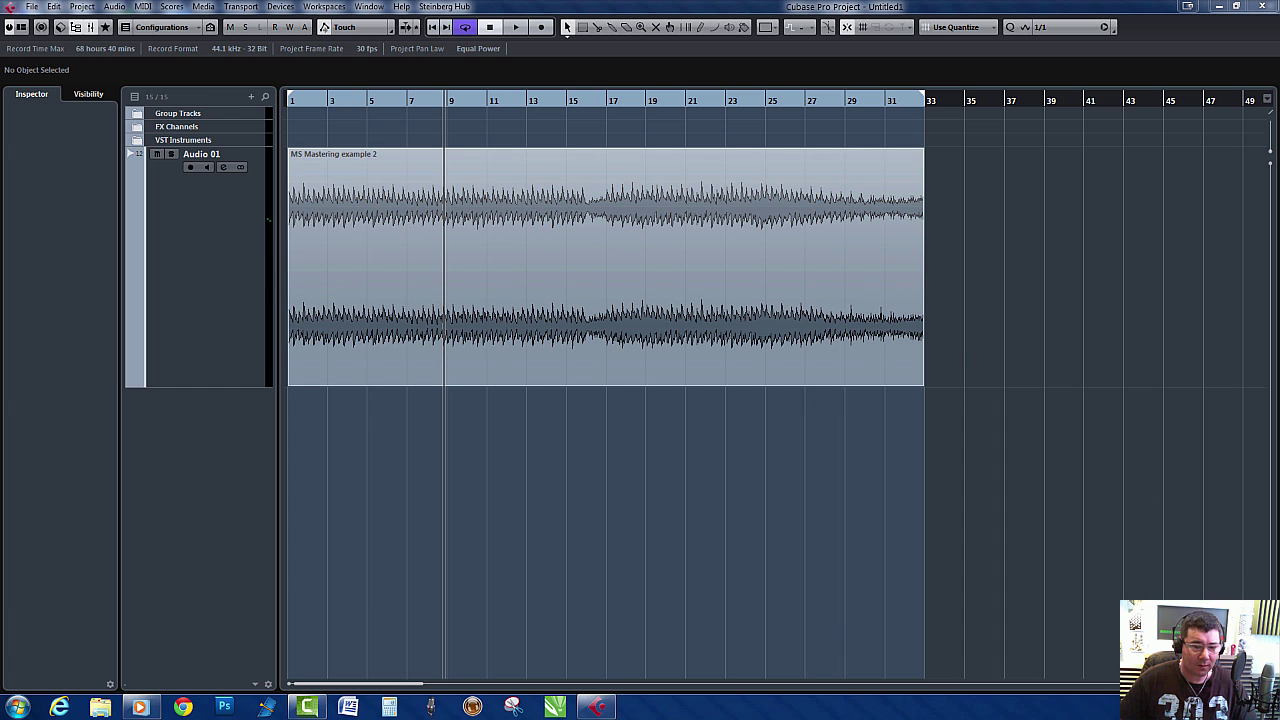
# Display the transport panel, then audition the Audio 01 clip with playback jumping to about bar 21
pyautogui.press('F2')
pyautogui.press('space')
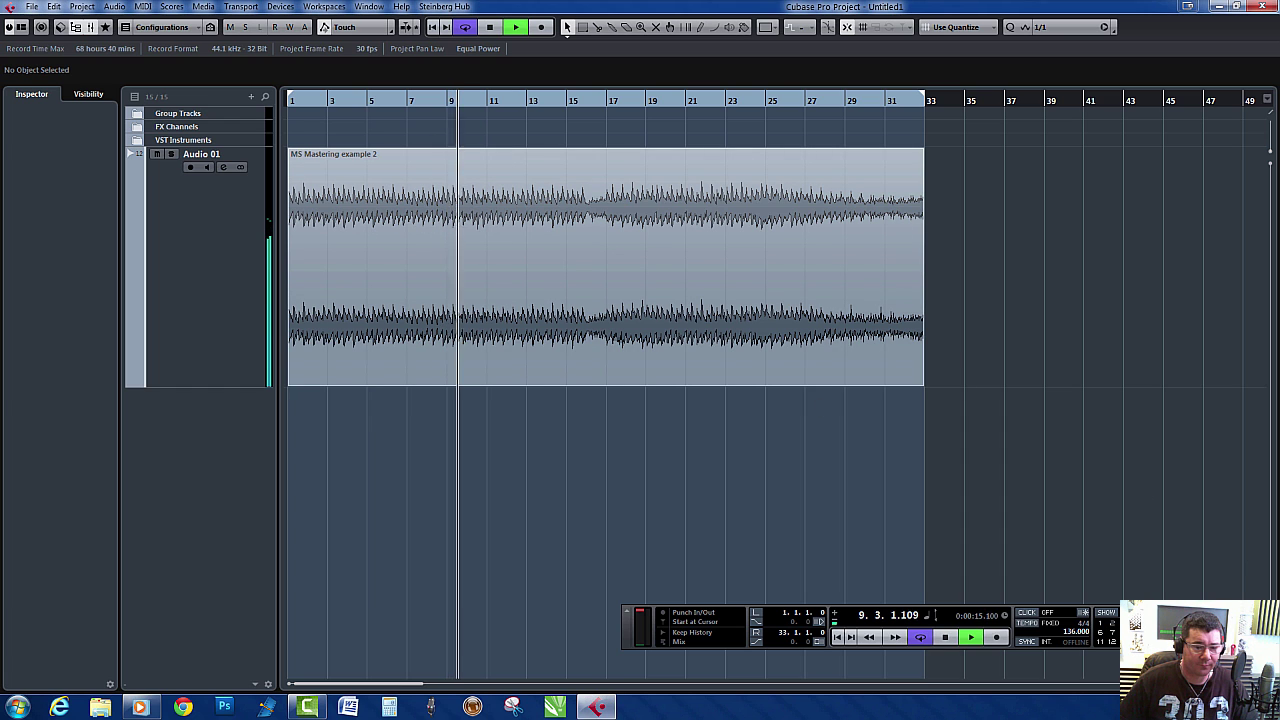
pyautogui.press('h')
pyautogui.press('g')
pyautogui.press('h')
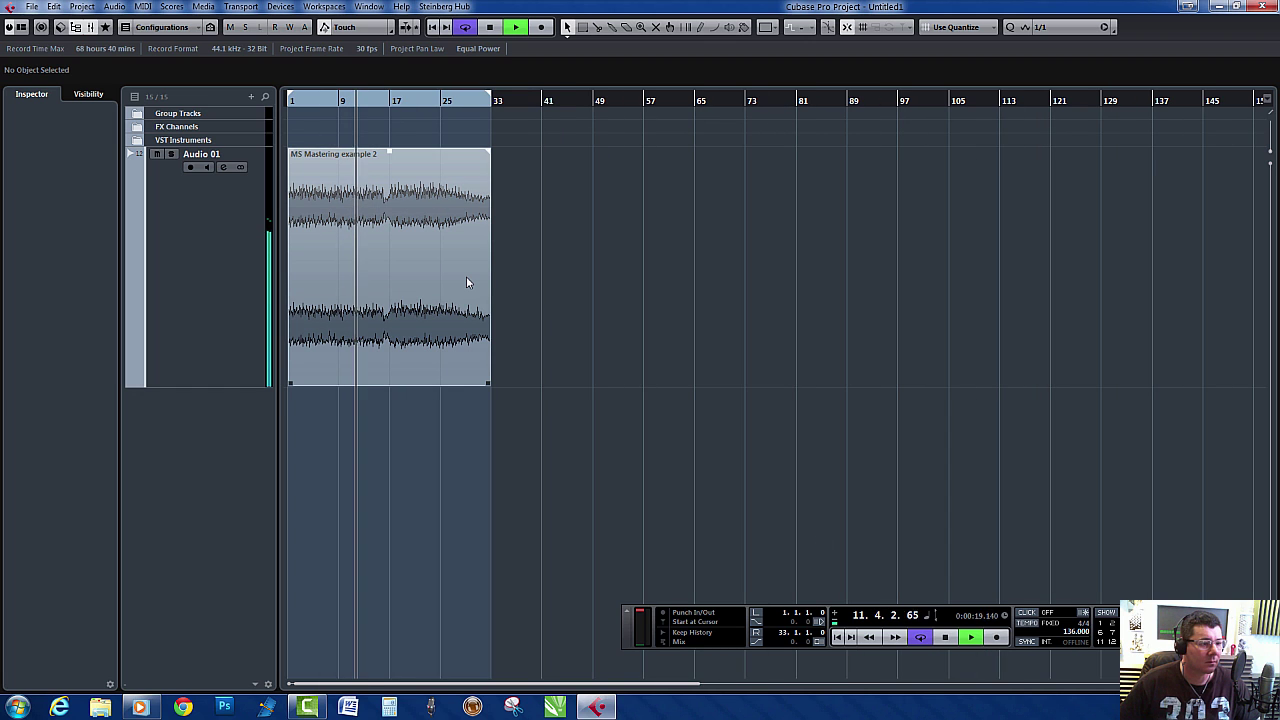
pyautogui.click(412, 105)
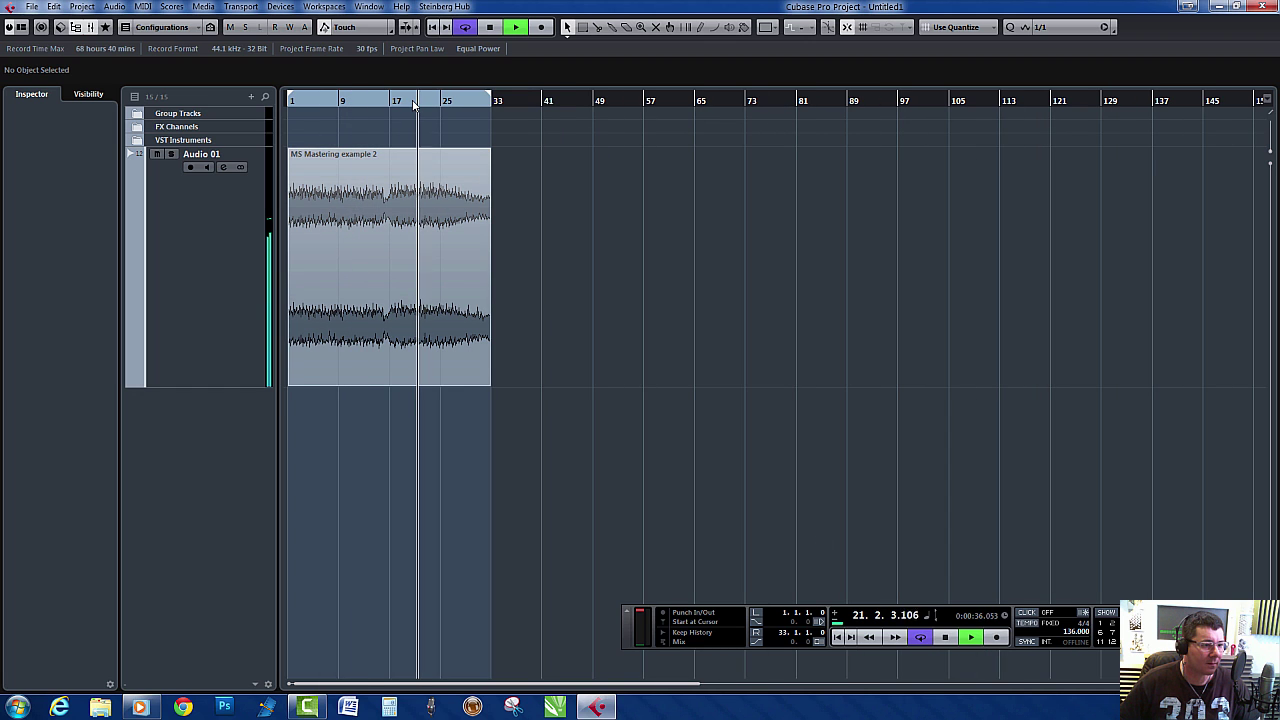
pyautogui.press('space')
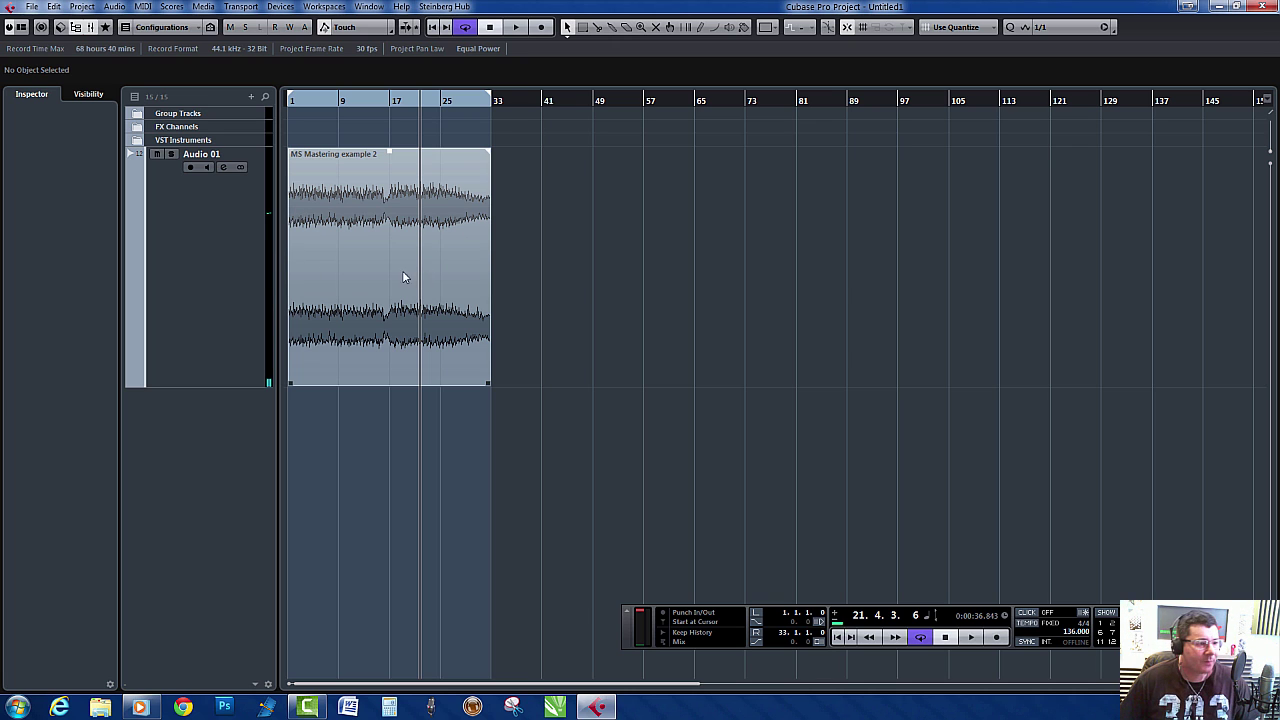
# Duplicate the Audio 01 track together with its MS Mastering example 2 clip
pyautogui.click(242, 291)
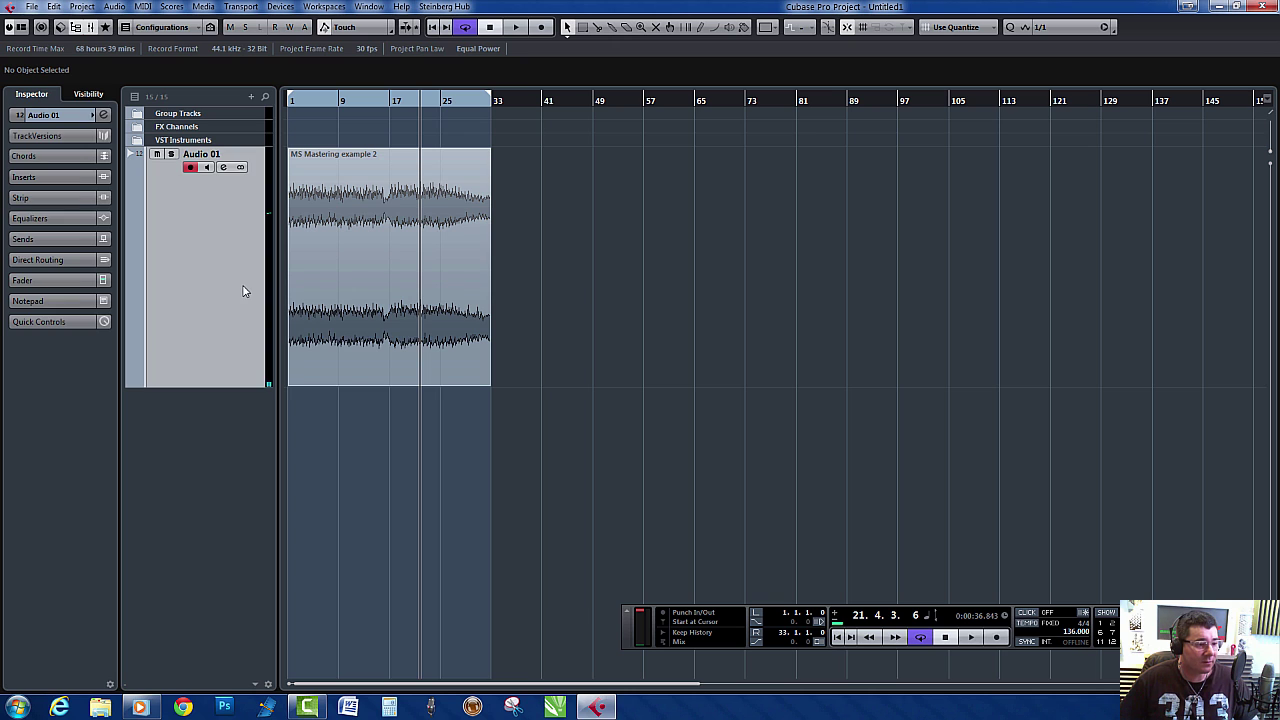
pyautogui.rightClick(242, 291)
pyautogui.press('Escape')
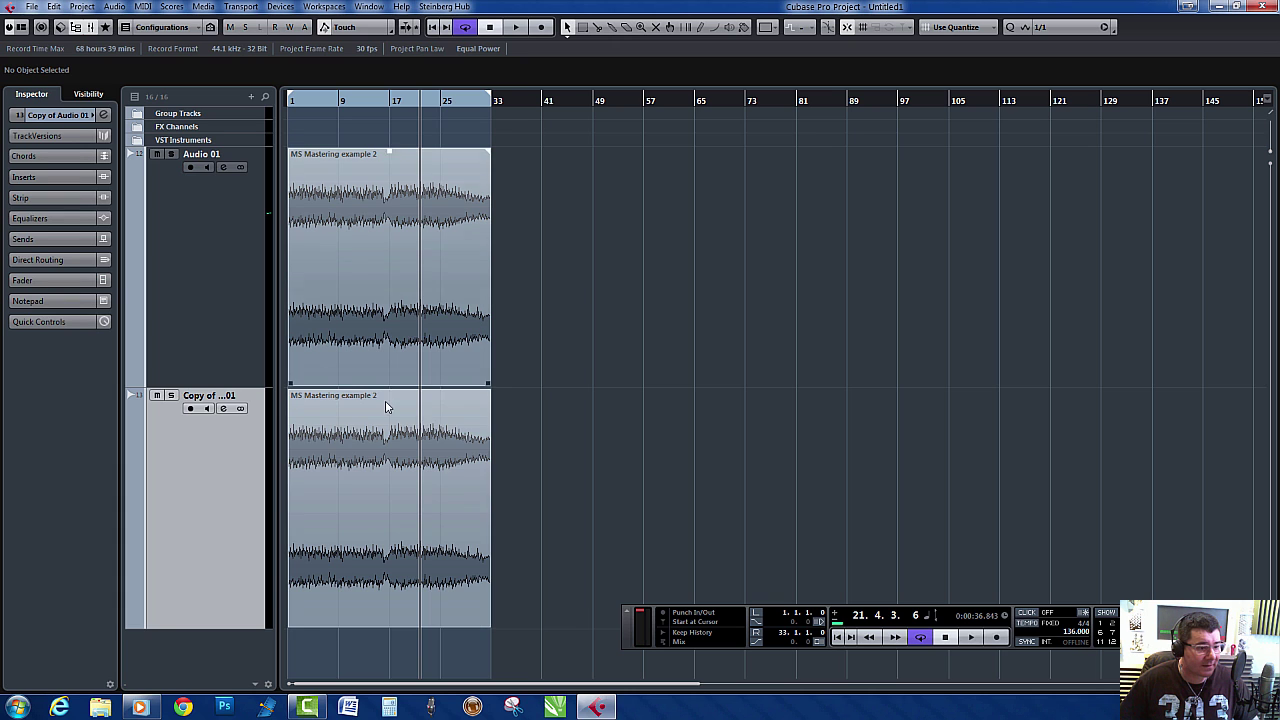
# Rename the duplicated track Unmastered and move its clip to start at bar 33, directly after the original clip's end
pyautogui.doubleClick(238, 396)
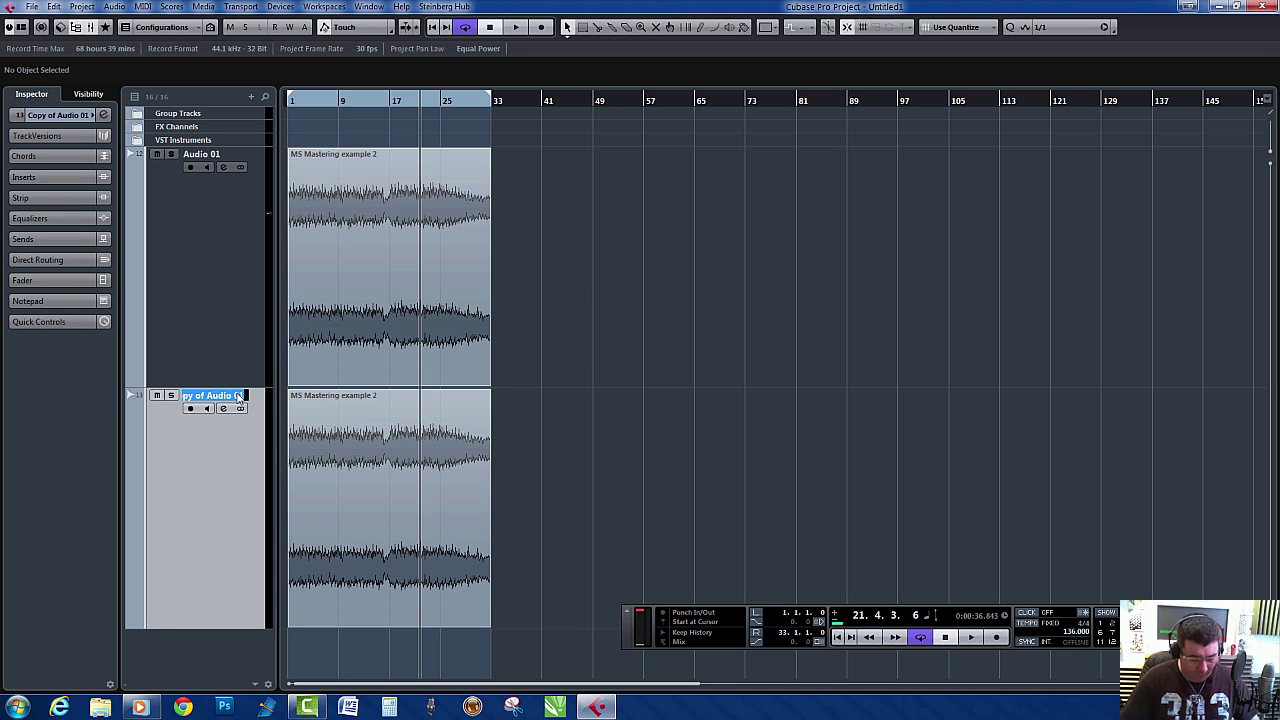
pyautogui.write('Unmastered')
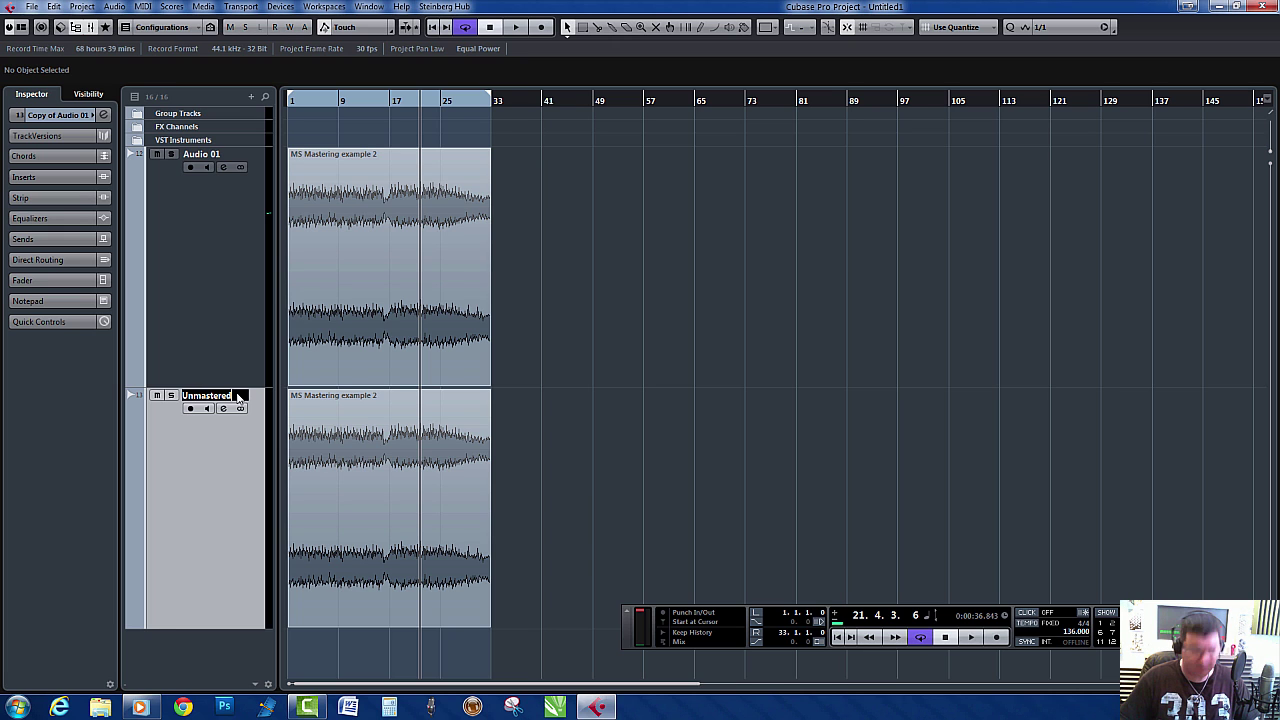
pyautogui.press('Return')
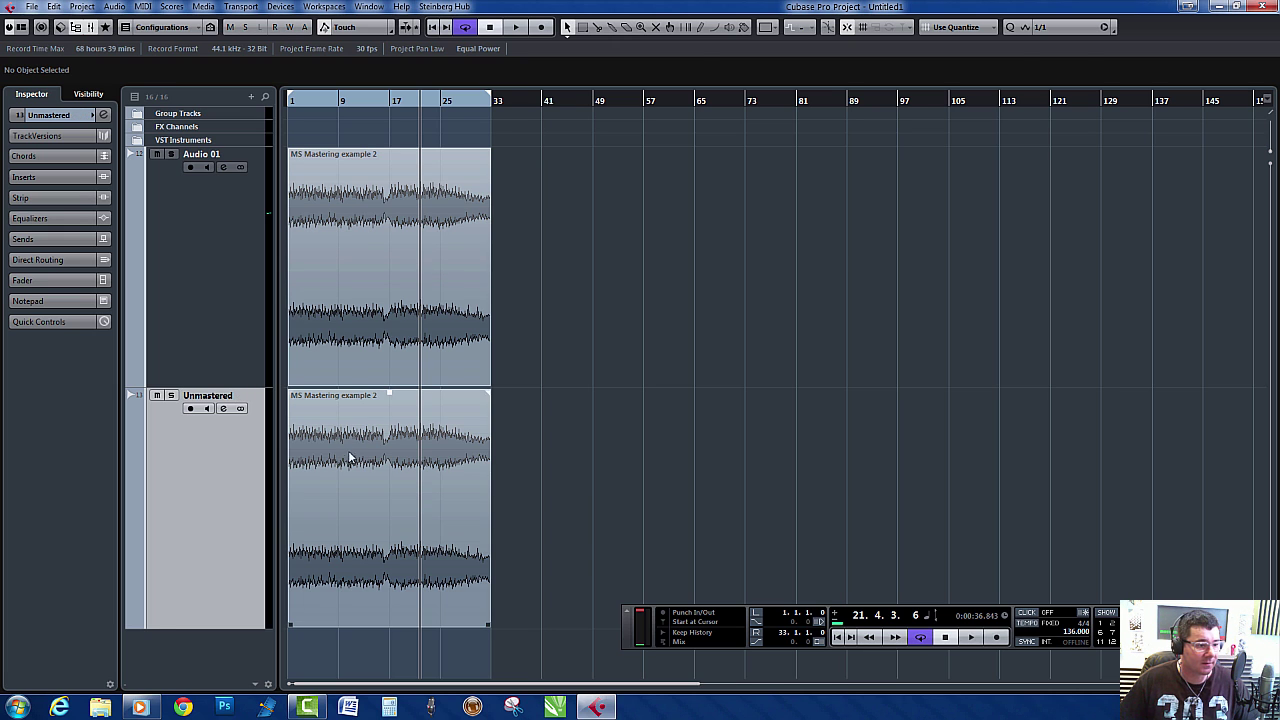
pyautogui.moveTo(323, 452); pyautogui.dragTo(531, 449)
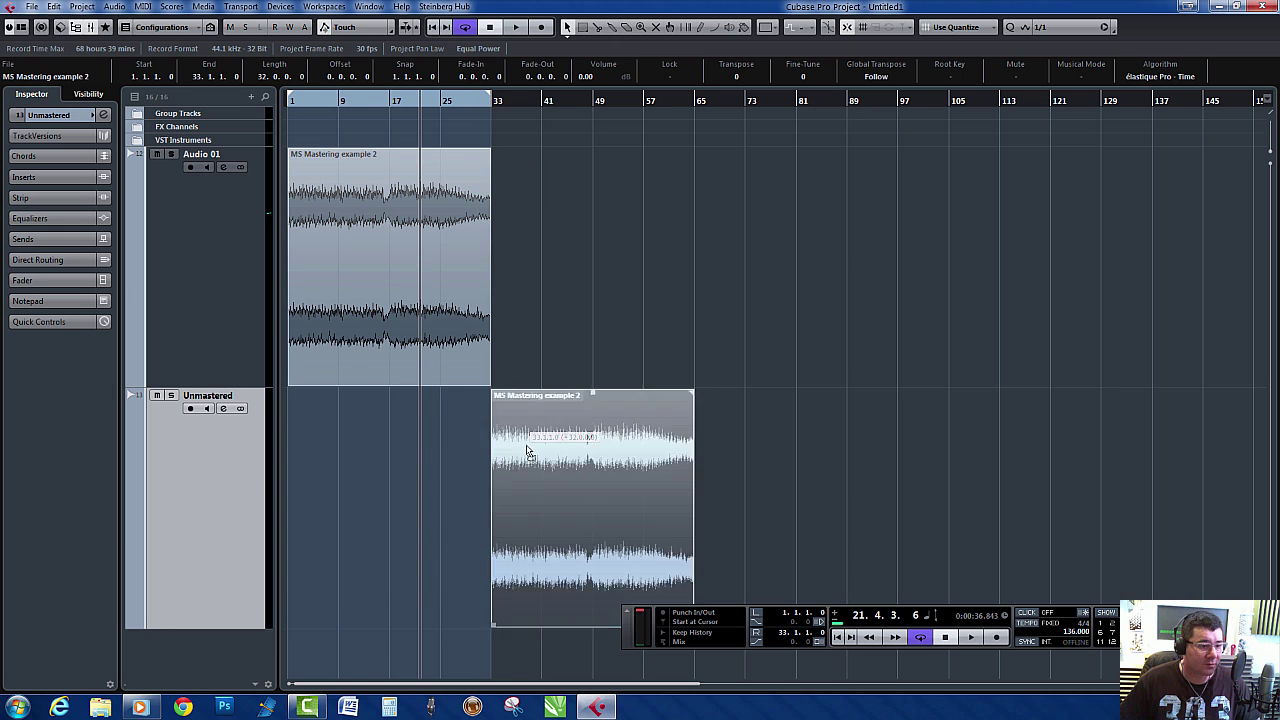
# Compare the Audio 01 and Unmastered clips by switching playback between them, then stop and place the cursor at bar 5
pyautogui.click(540, 107)
pyautogui.press('space')
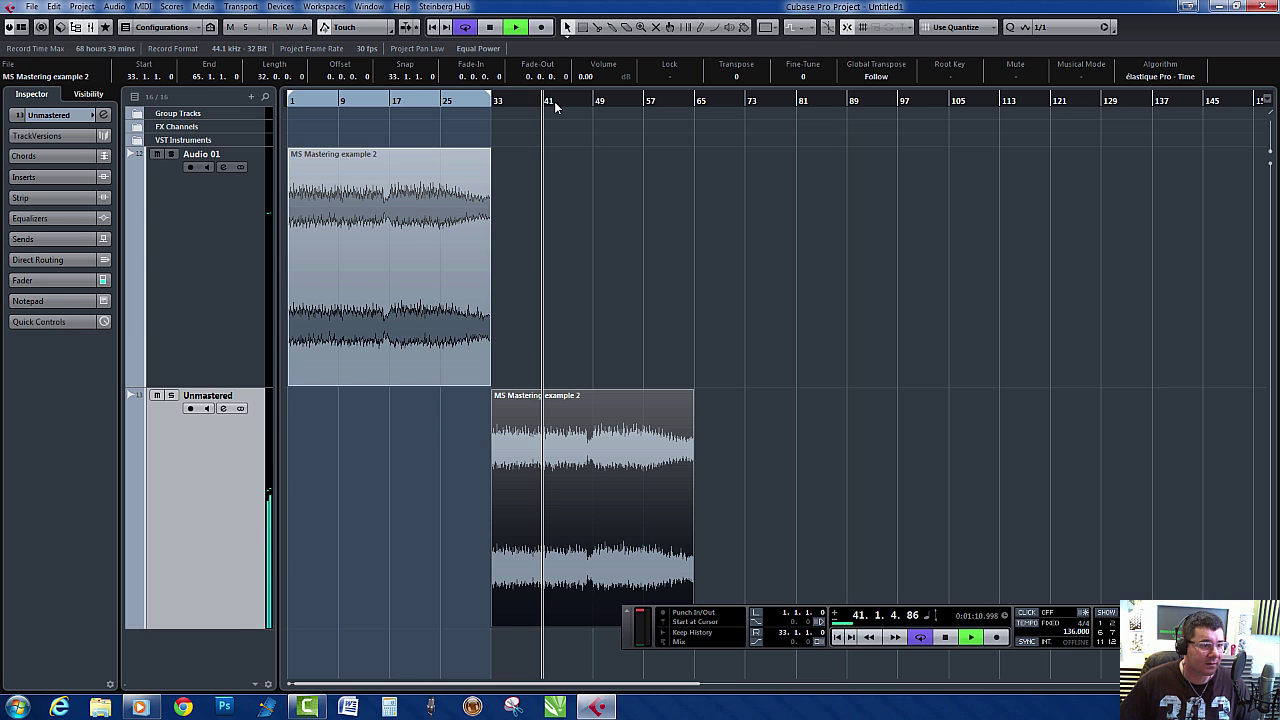
pyautogui.click(376, 100)
pyautogui.click(536, 102)
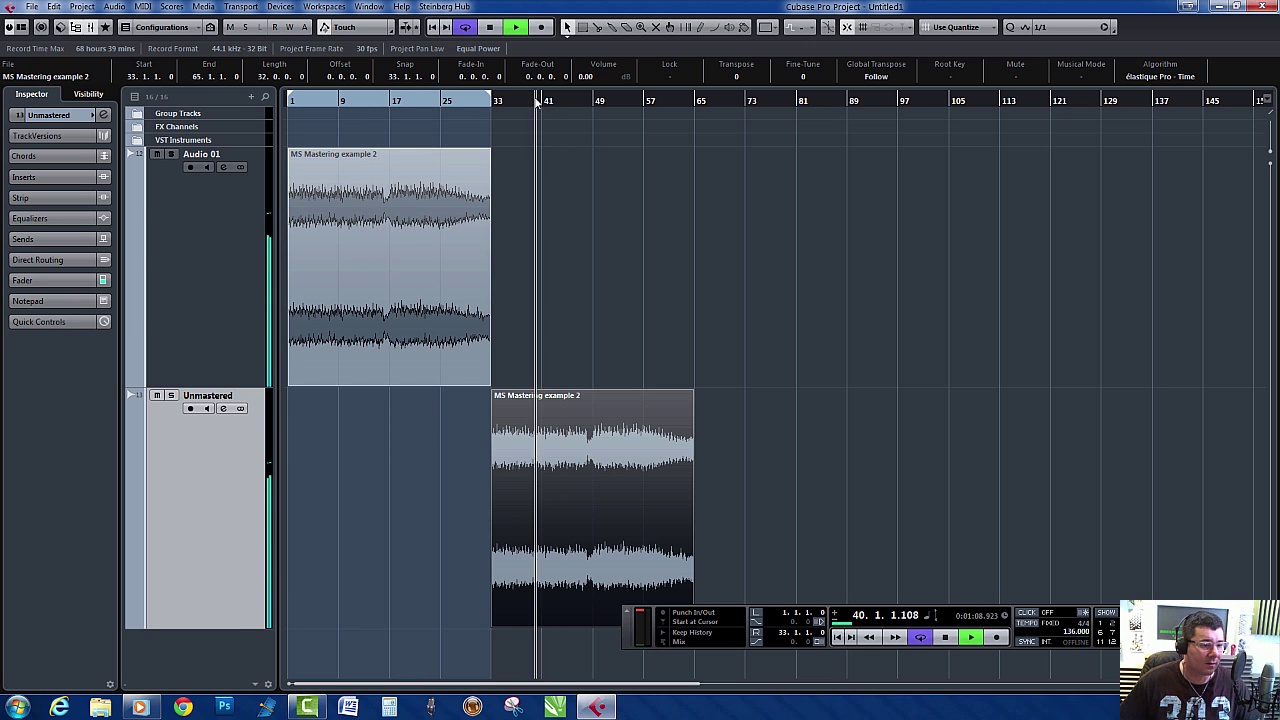
pyautogui.press('space')
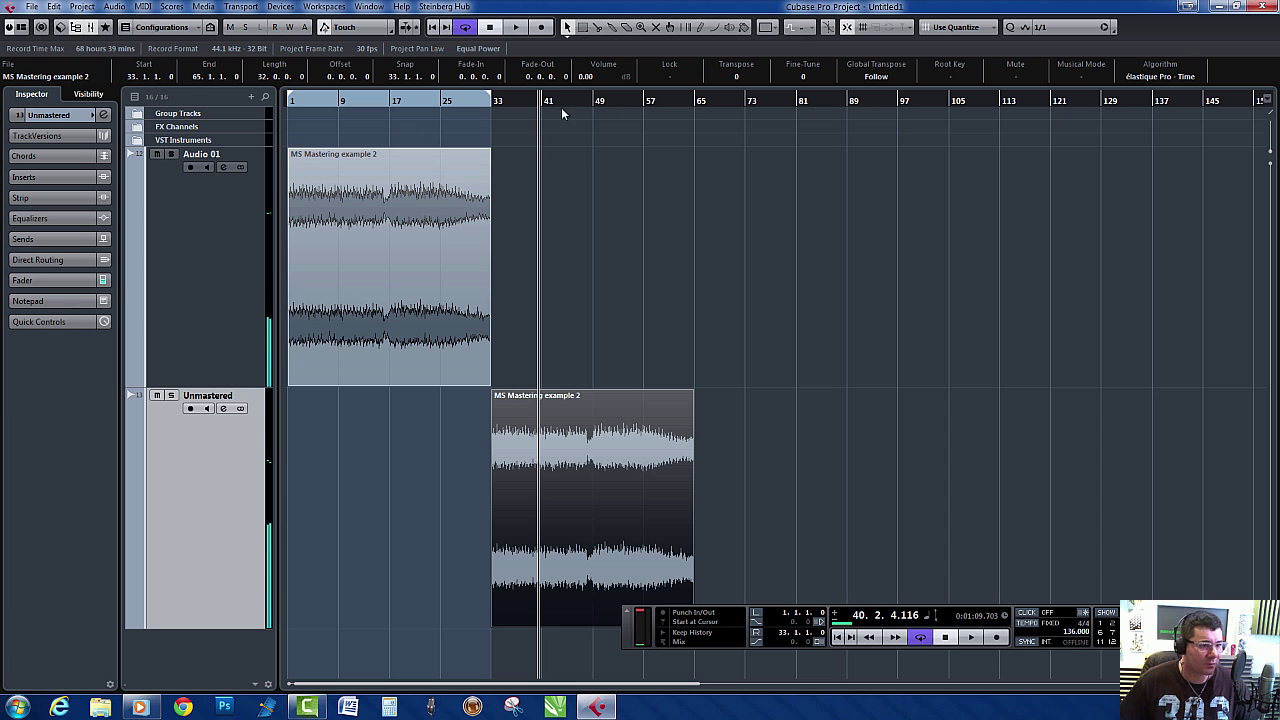
pyautogui.click(313, 102)
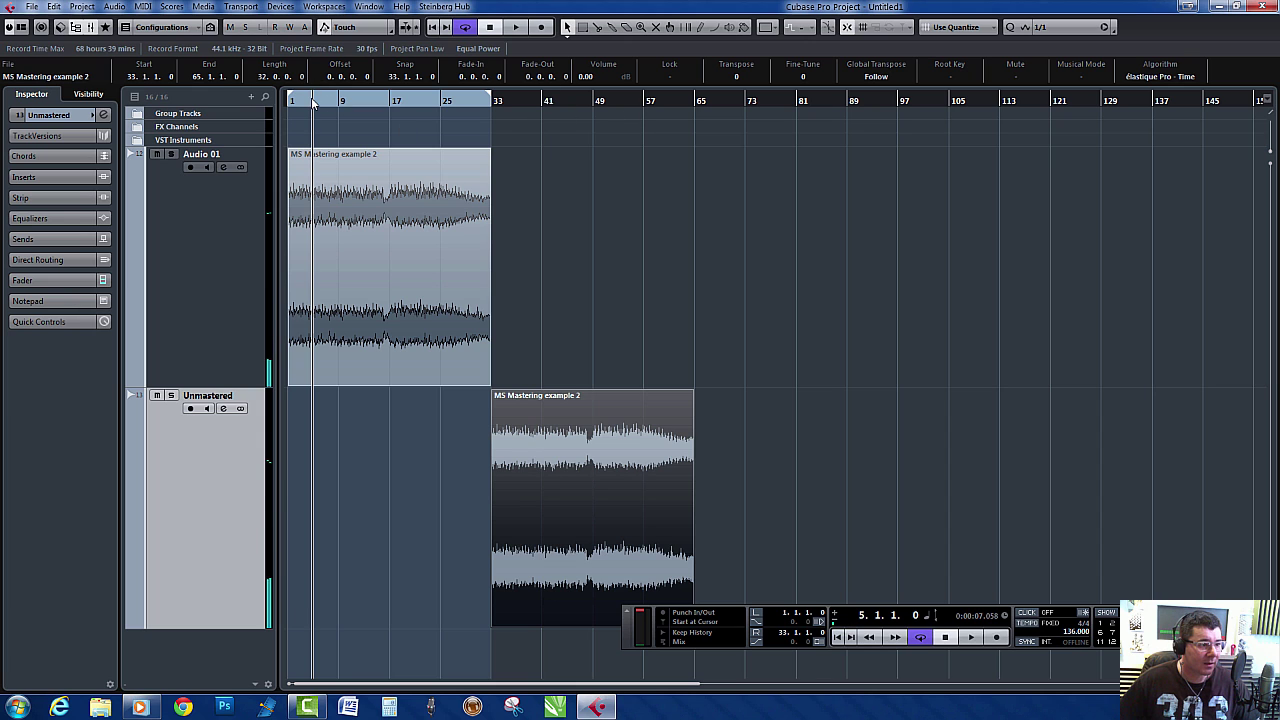
# Select the Audio 01 track and open the mixer with playback running from bar 5
pyautogui.click(241, 263)
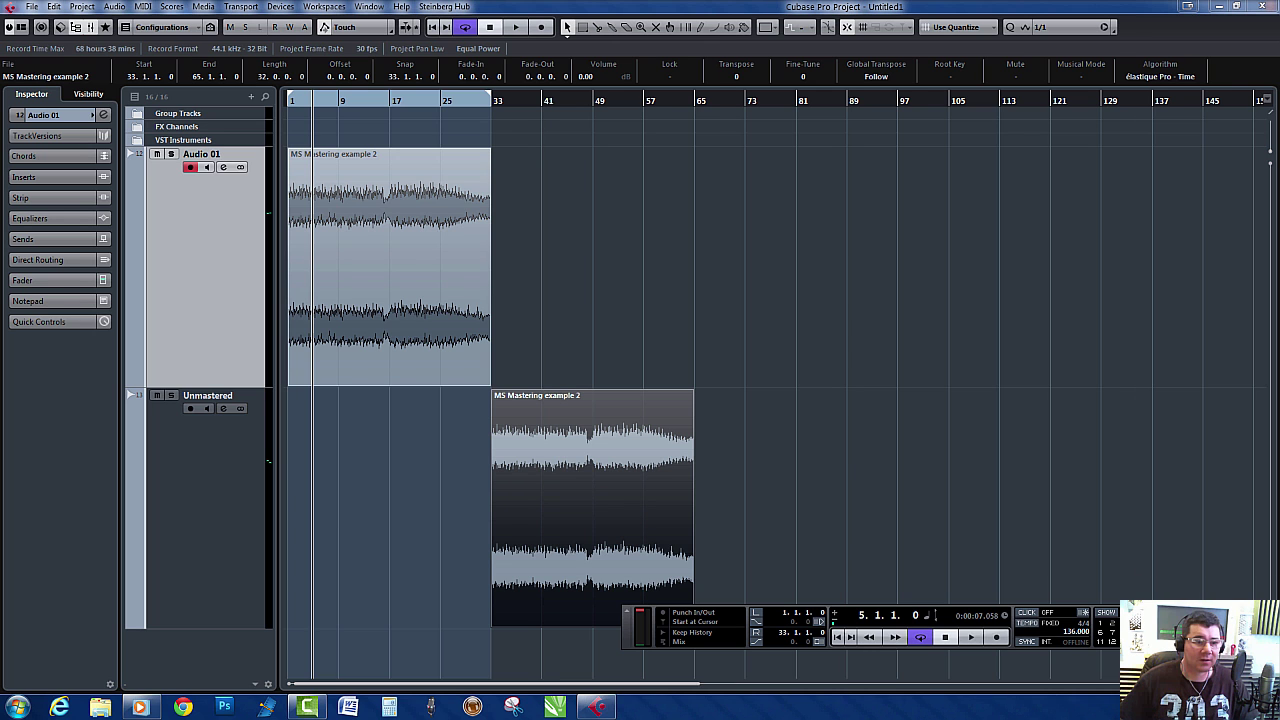
pyautogui.press('F3')
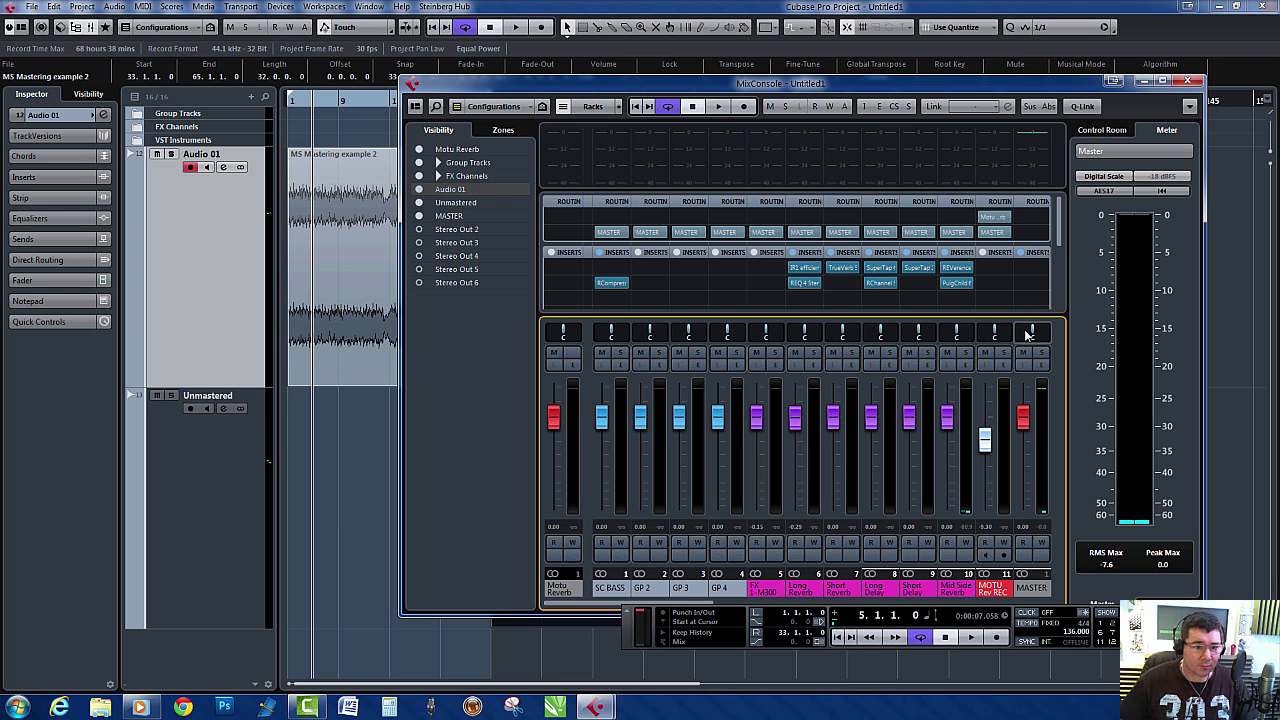
pyautogui.press('space')
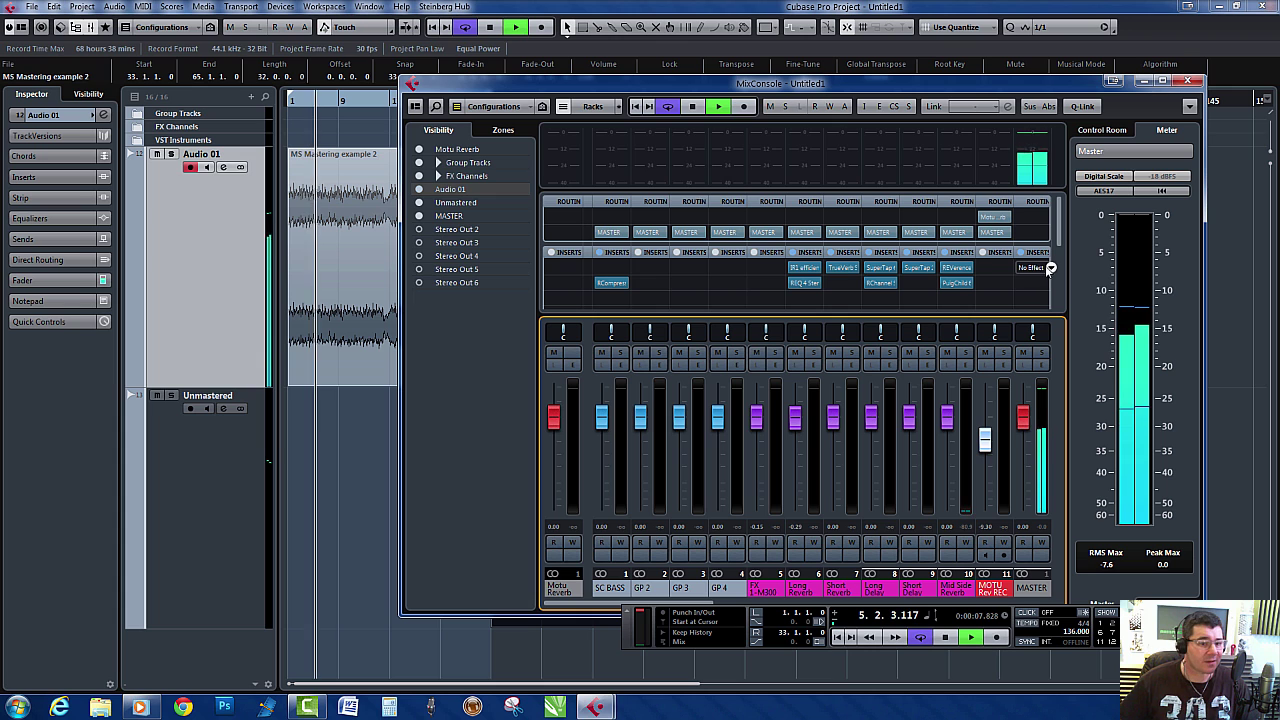
# Load the bx_control V2 analyzer plug-in into the first insert slot of the MASTER channel
pyautogui.click(1050, 268)
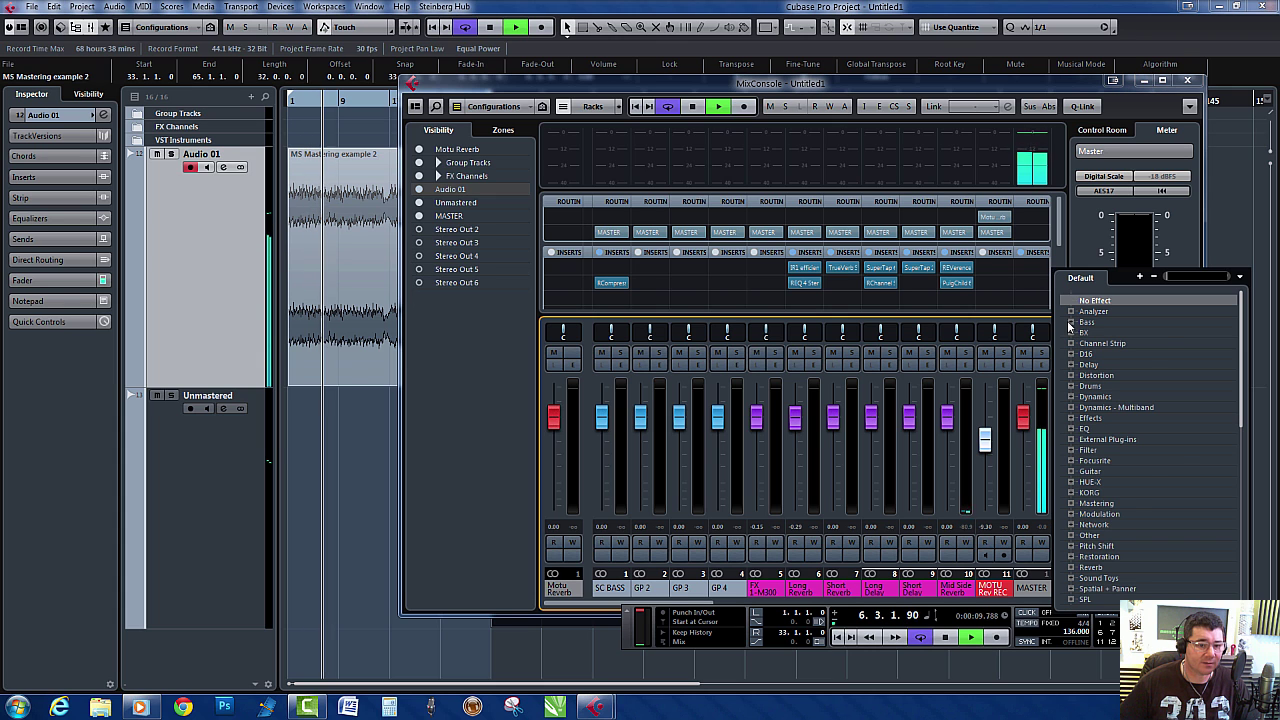
pyautogui.click(1071, 312)
pyautogui.click(1071, 312)
pyautogui.click(1071, 312)
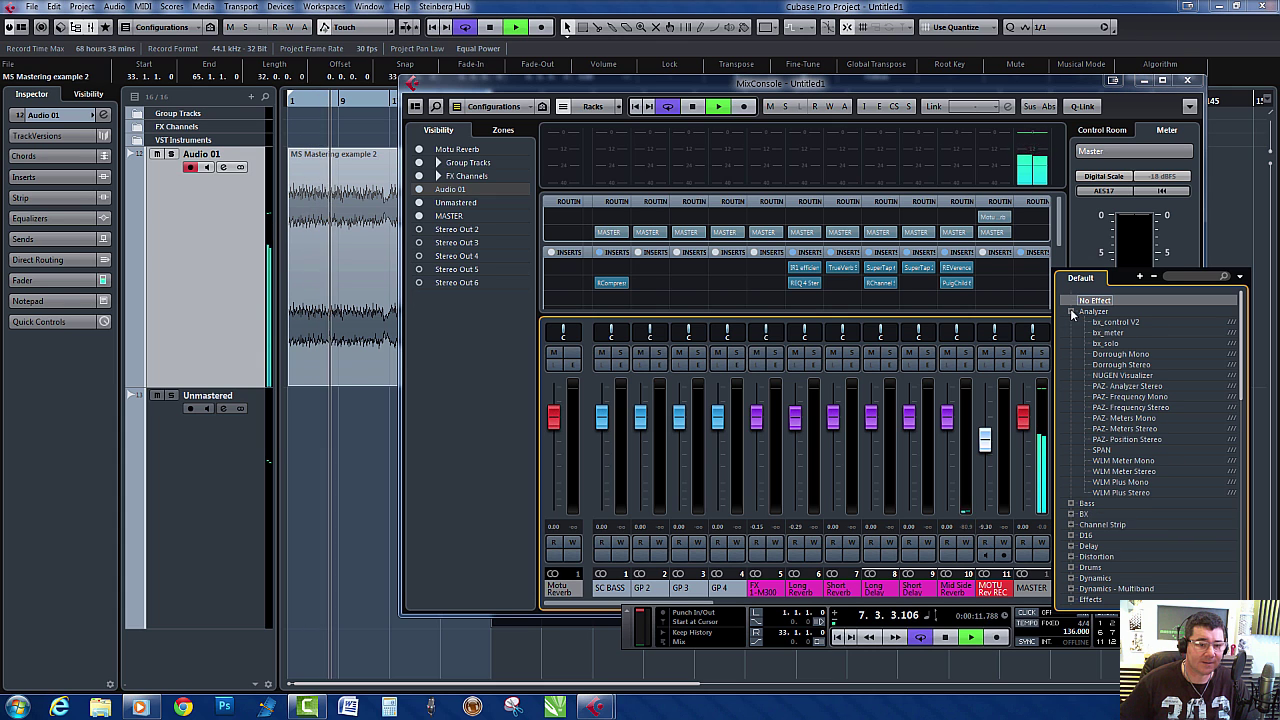
pyautogui.click(1112, 323)
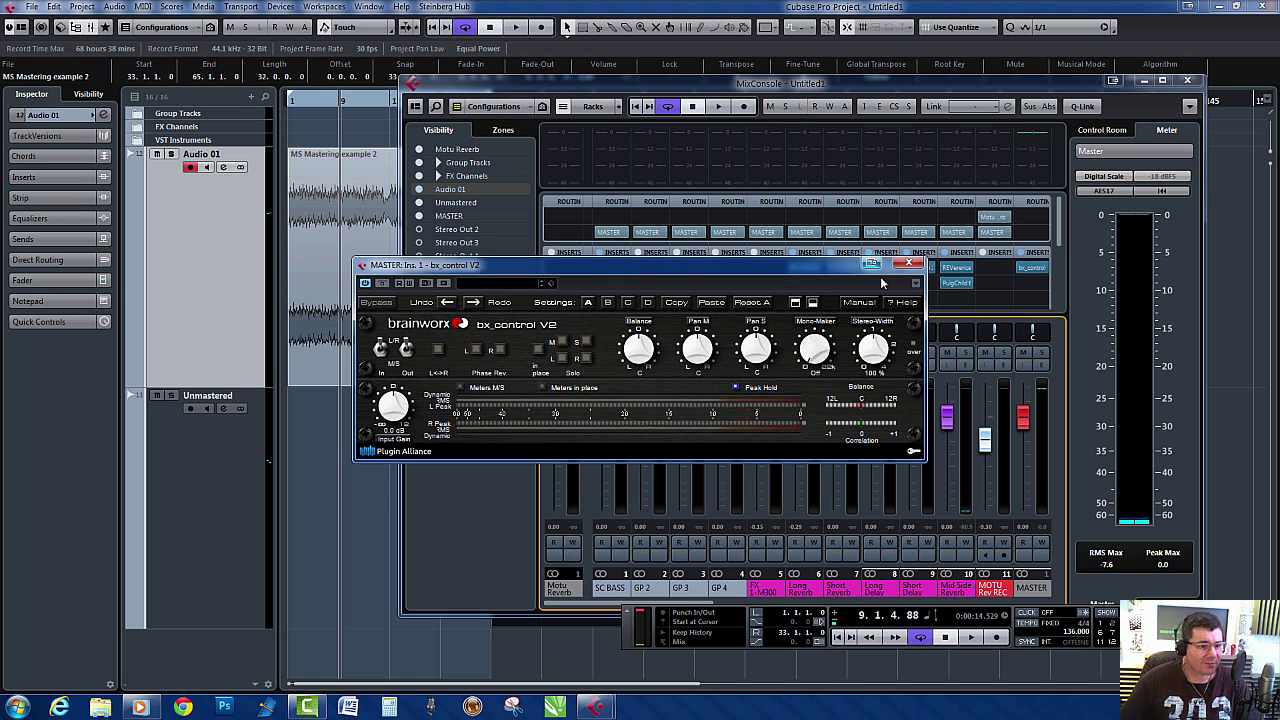
# Set the Mono-Maker in bx_control V2 to about 150 Hz after briefly auditioning the track
pyautogui.press('space')
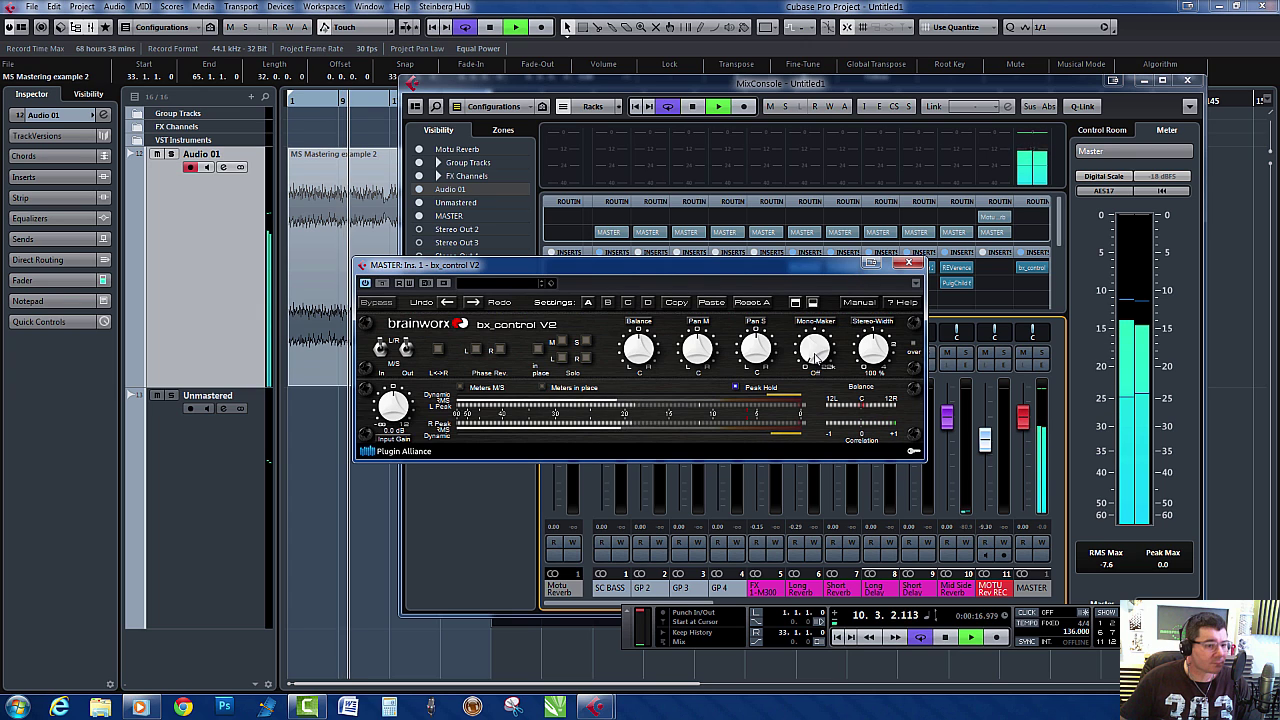
pyautogui.press('space')
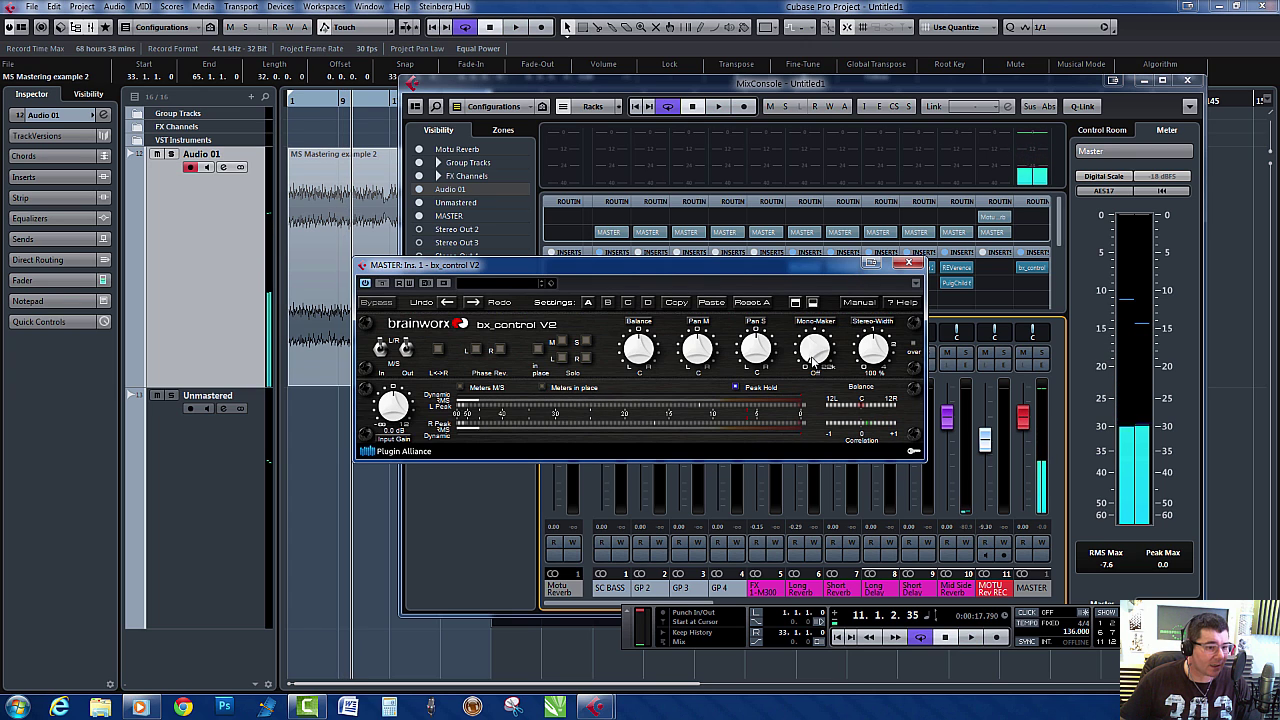
pyautogui.moveTo(811, 359); pyautogui.dragTo(809, 318)
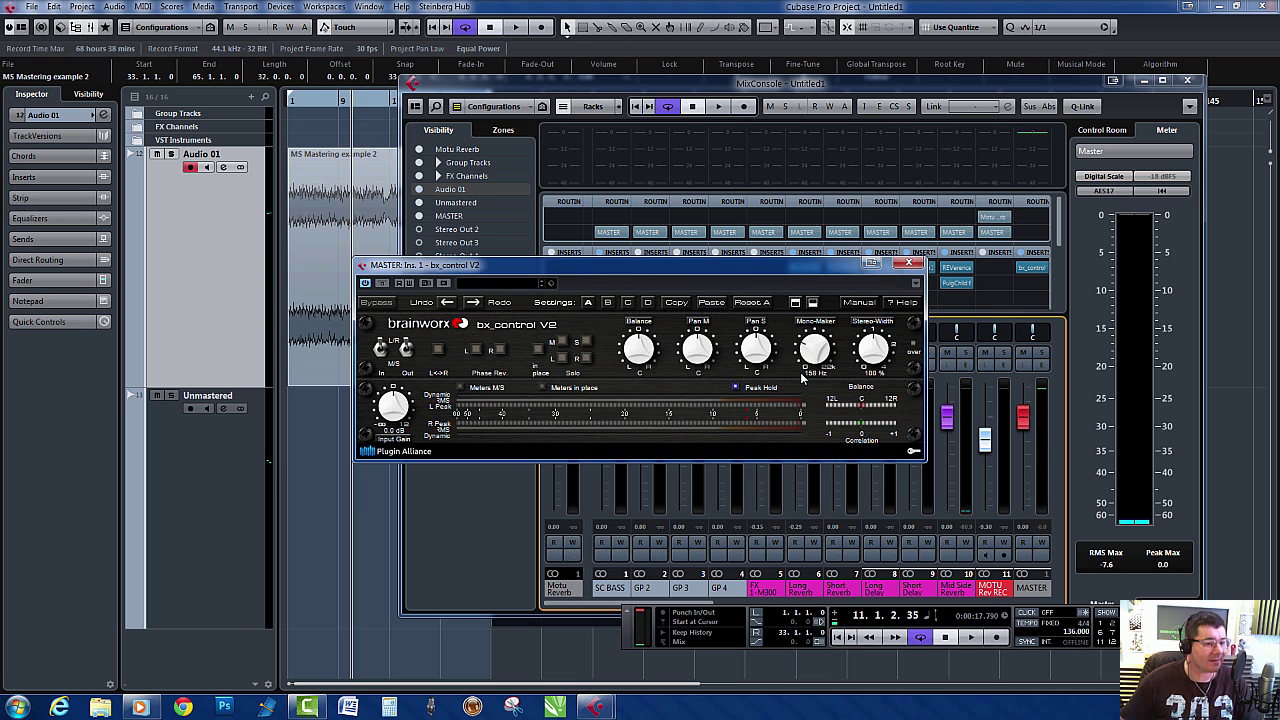
# Play the track and compare the sound with bx_control V2 bypassed and active
pyautogui.press('space')
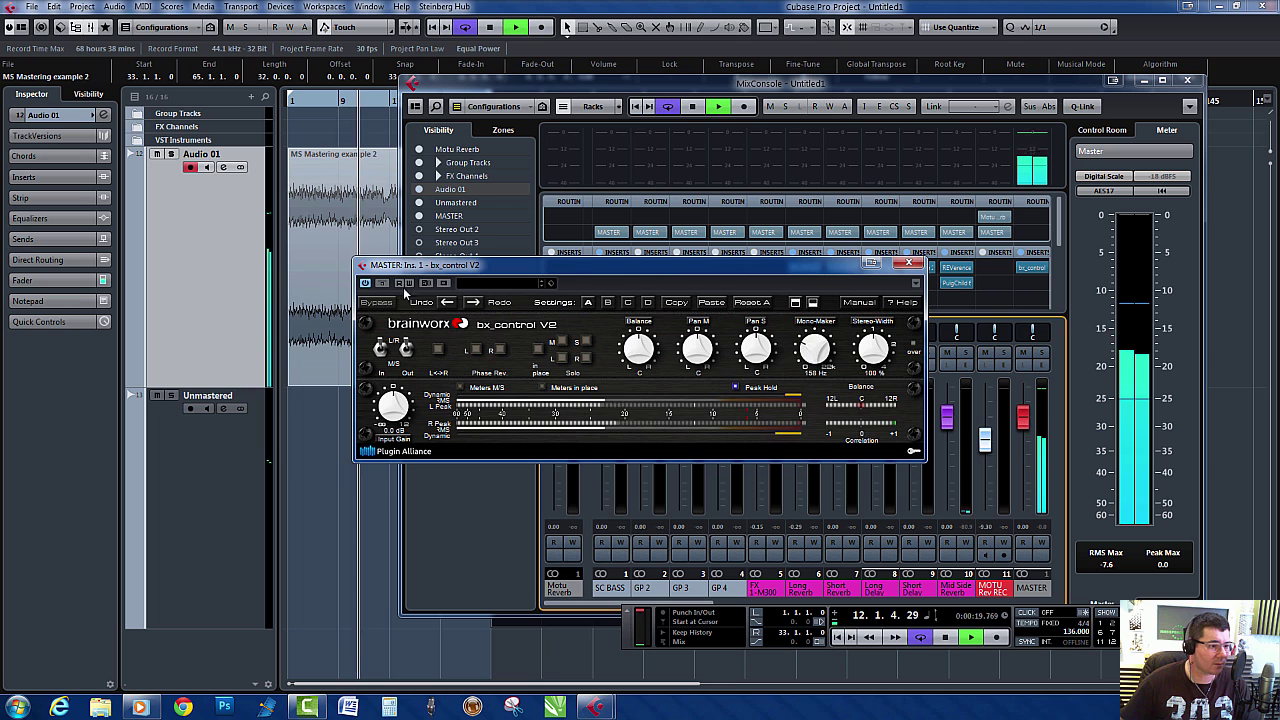
pyautogui.click(388, 286)
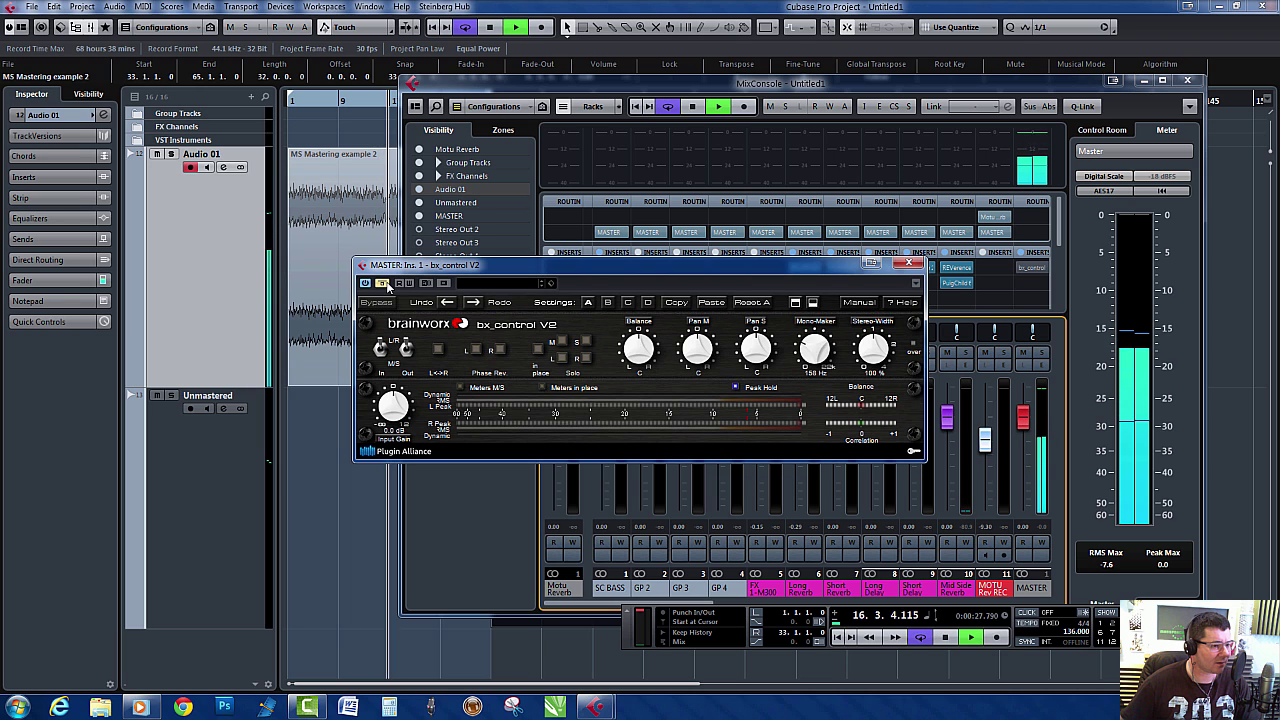
pyautogui.click(387, 285)
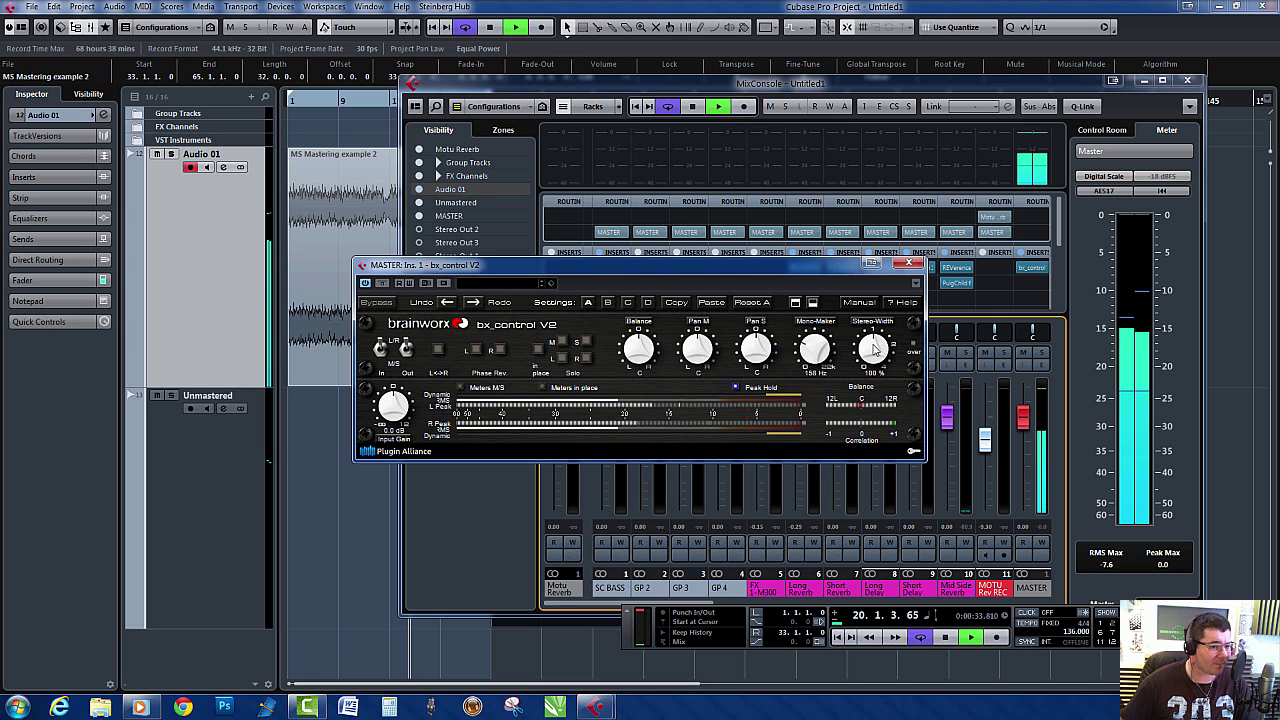
# Raise the Stereo-Width in bx_control V2 to 110 % and audition the wider sound
pyautogui.press('space')
pyautogui.scroll(2, 873, 345)
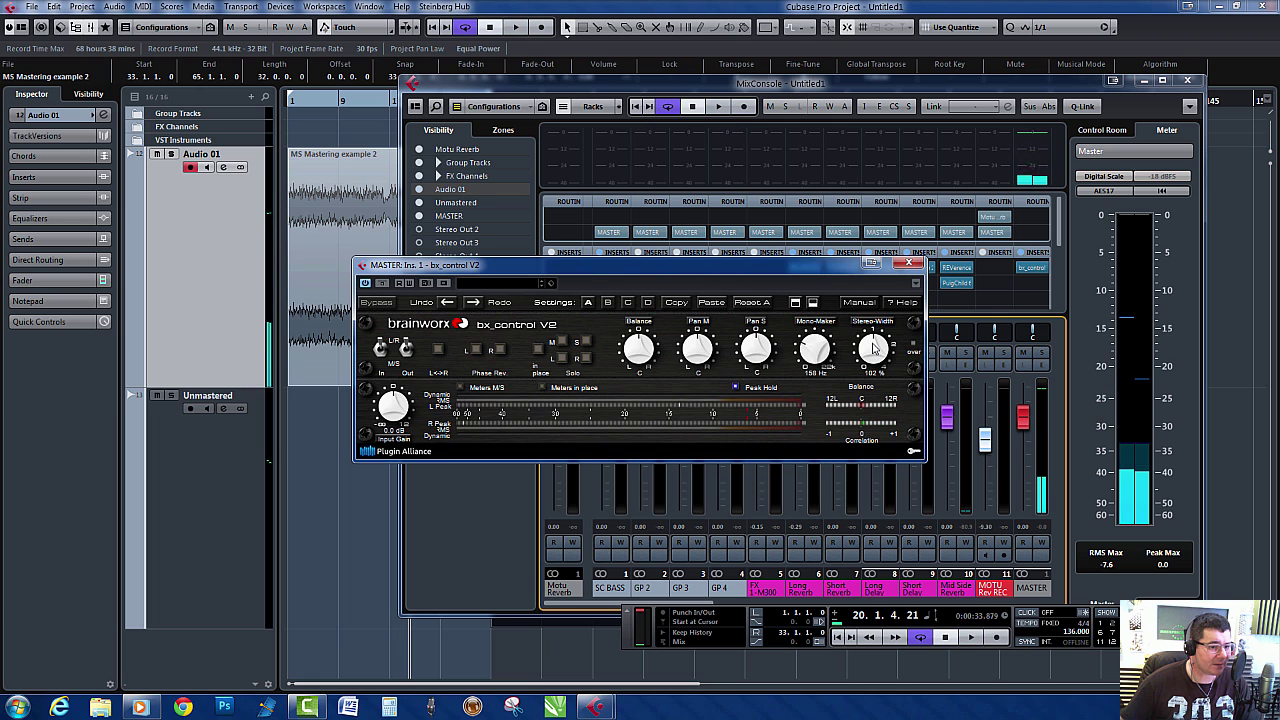
pyautogui.press('space')
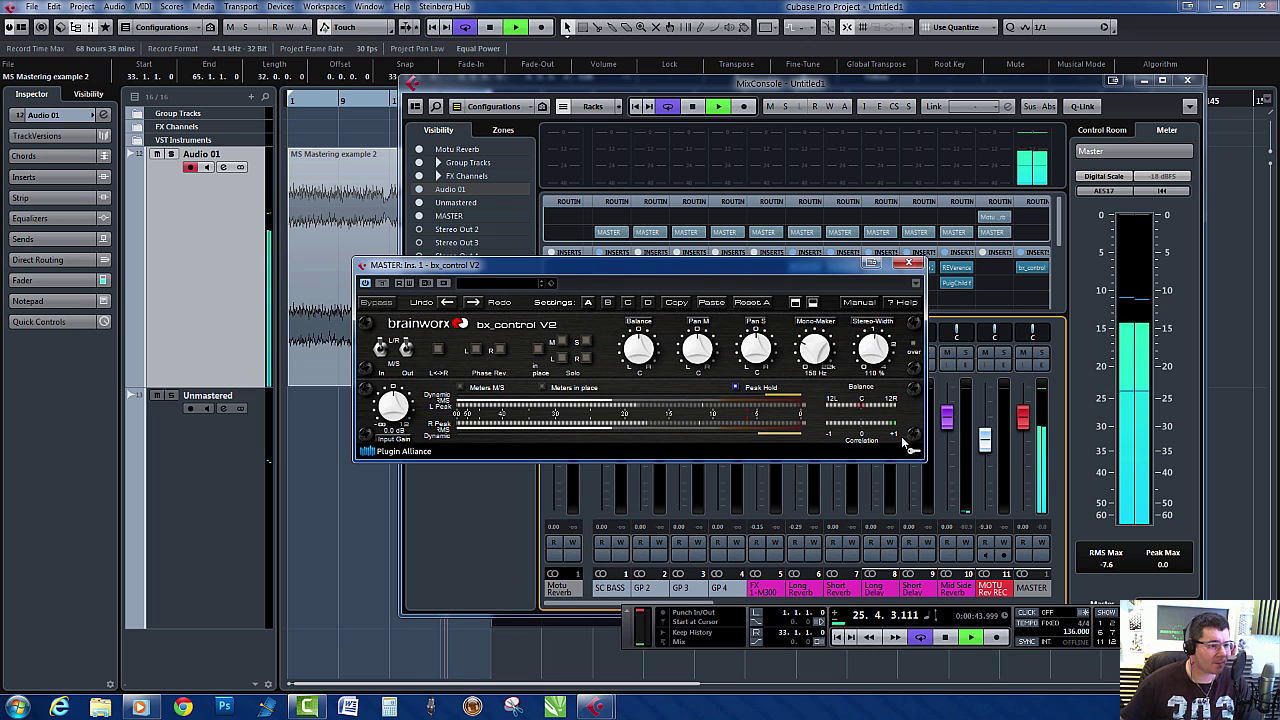
pyautogui.press('space')
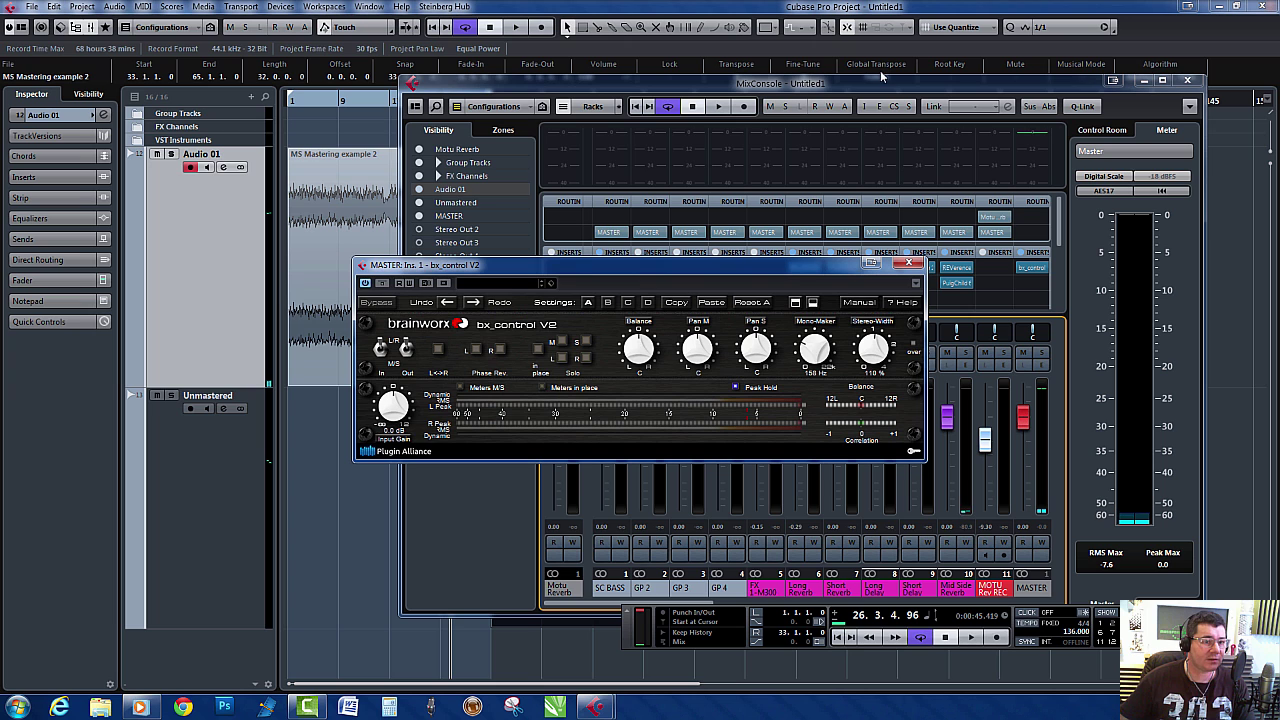
# Replace bx_control V2 in the MASTER channel's first insert with the bx_digital V2 equalizer, discarding the old plug-in's changes
pyautogui.moveTo(882, 78); pyautogui.dragTo(884, 28)
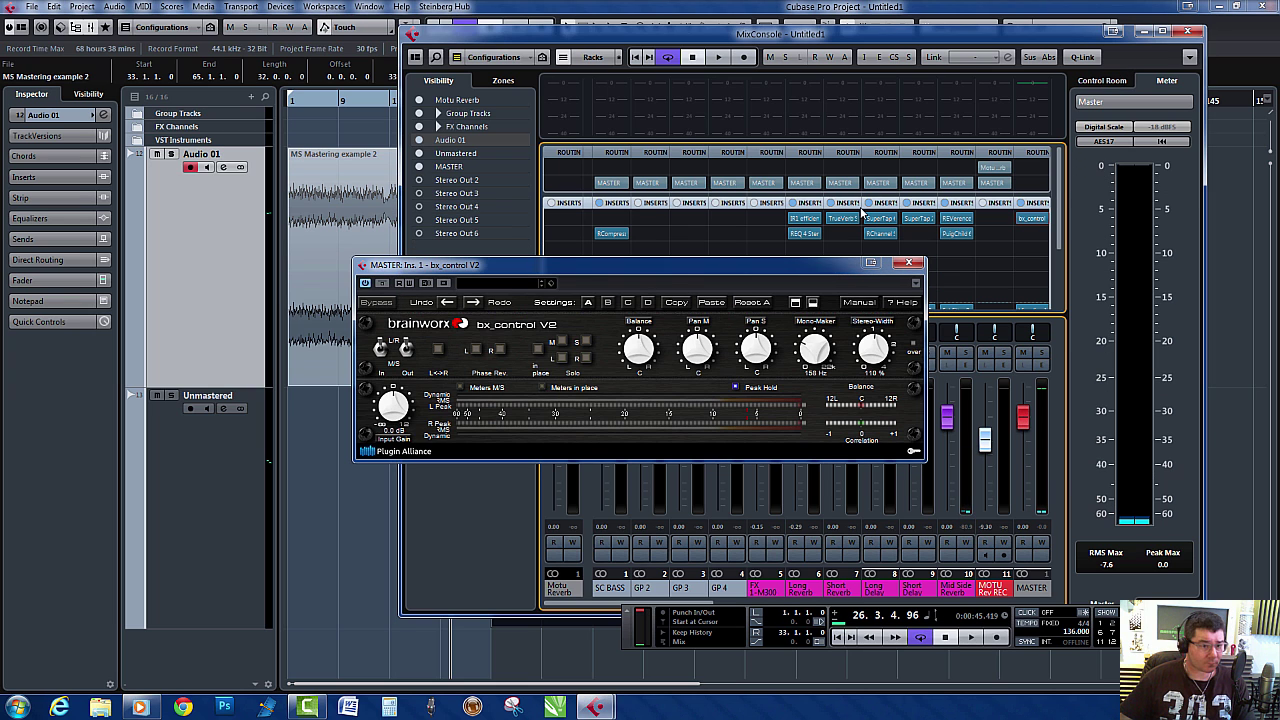
pyautogui.click(908, 262)
pyautogui.click(1050, 218)
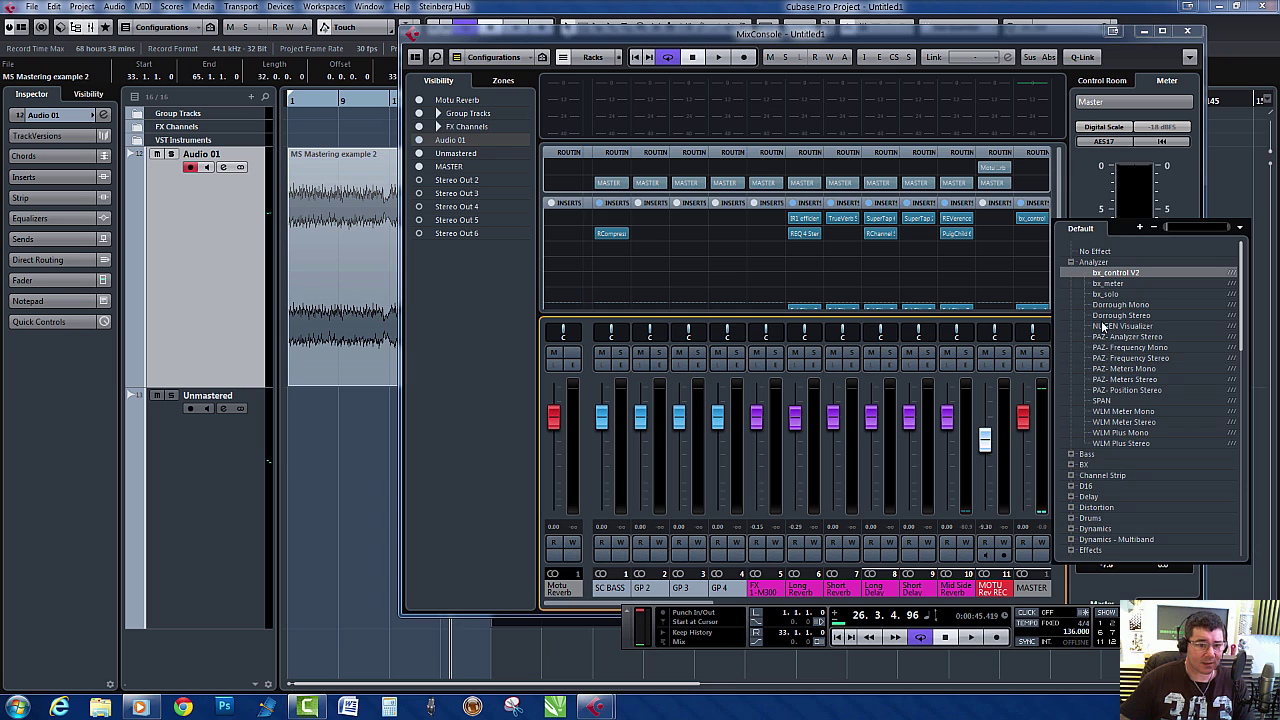
pyautogui.click(1071, 262)
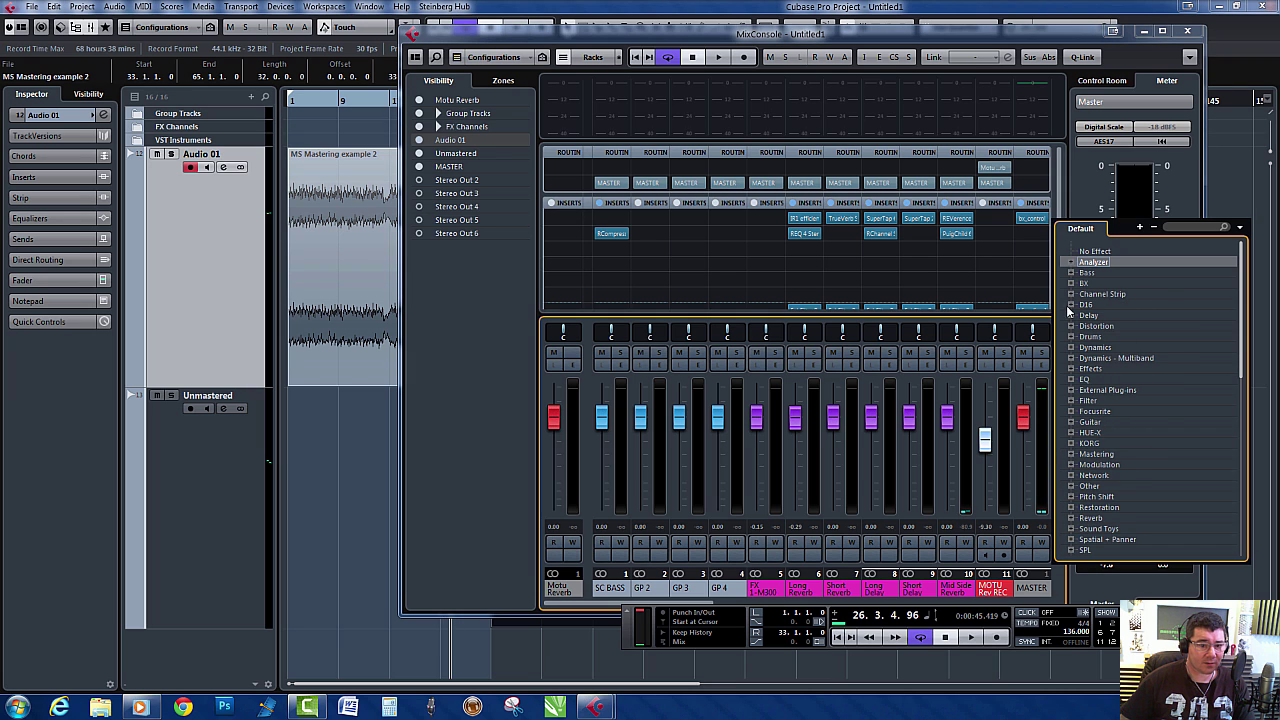
pyautogui.click(1071, 380)
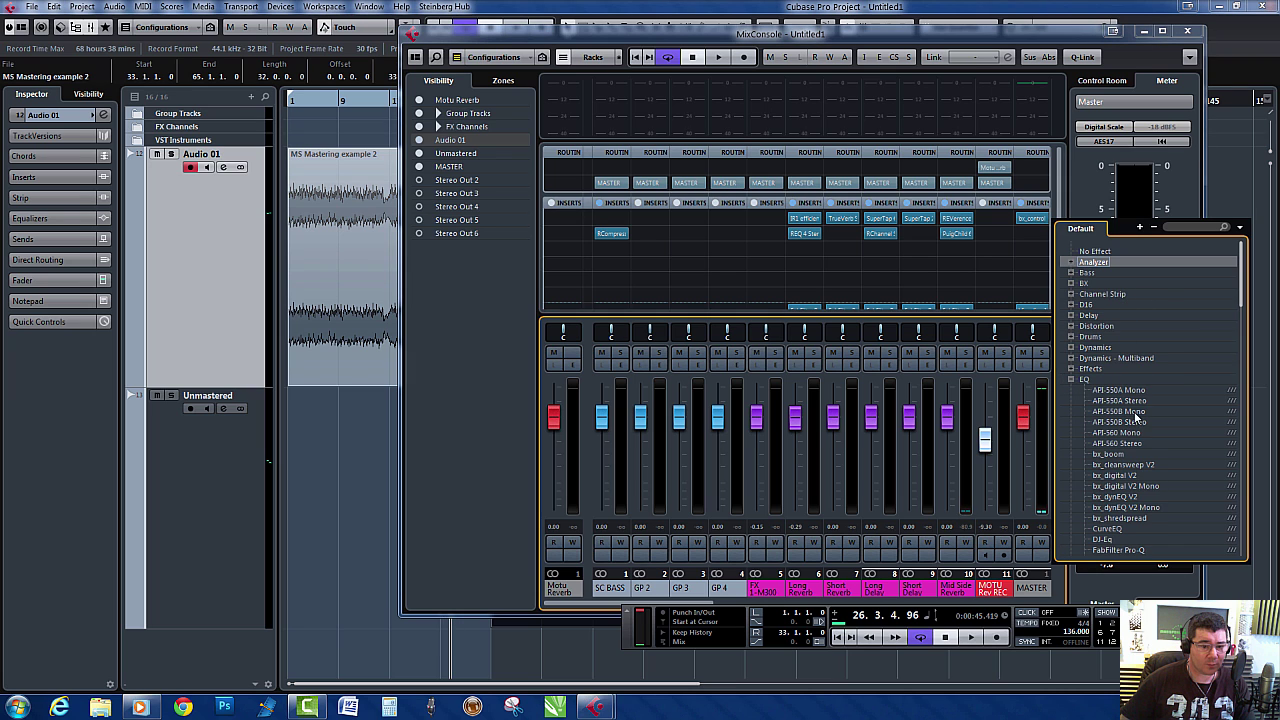
pyautogui.click(1115, 478)
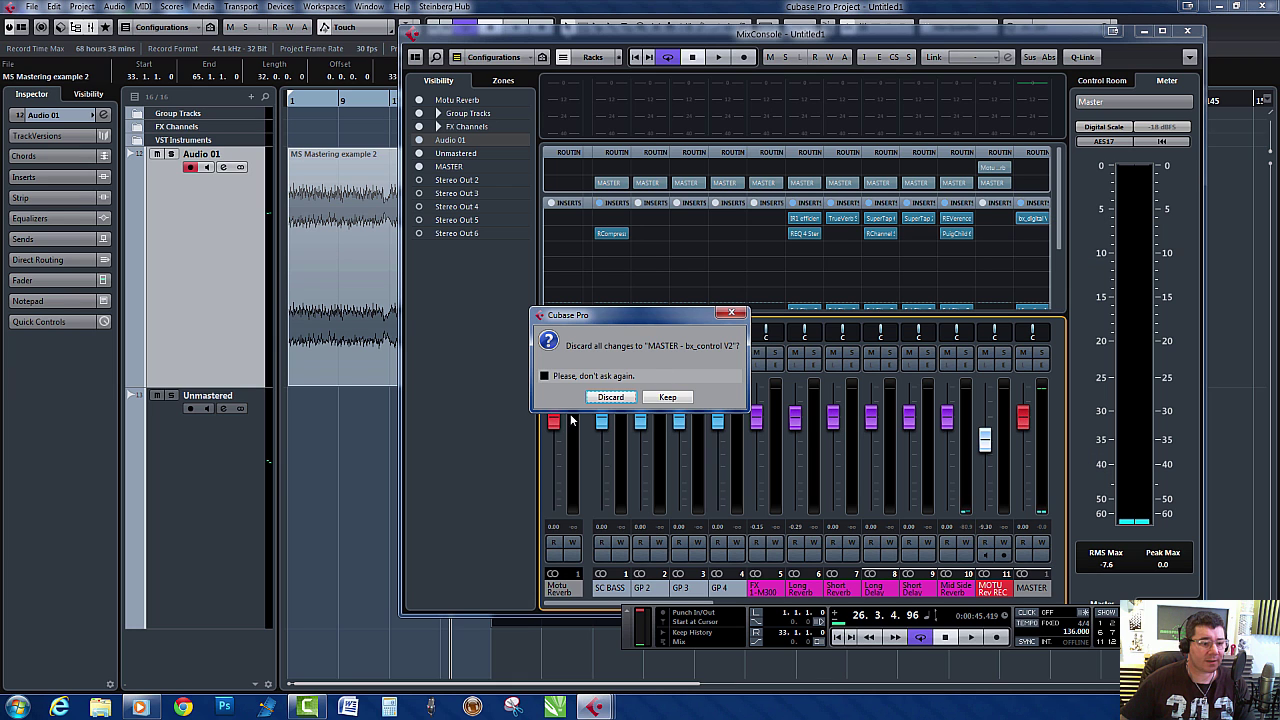
pyautogui.click(606, 398)
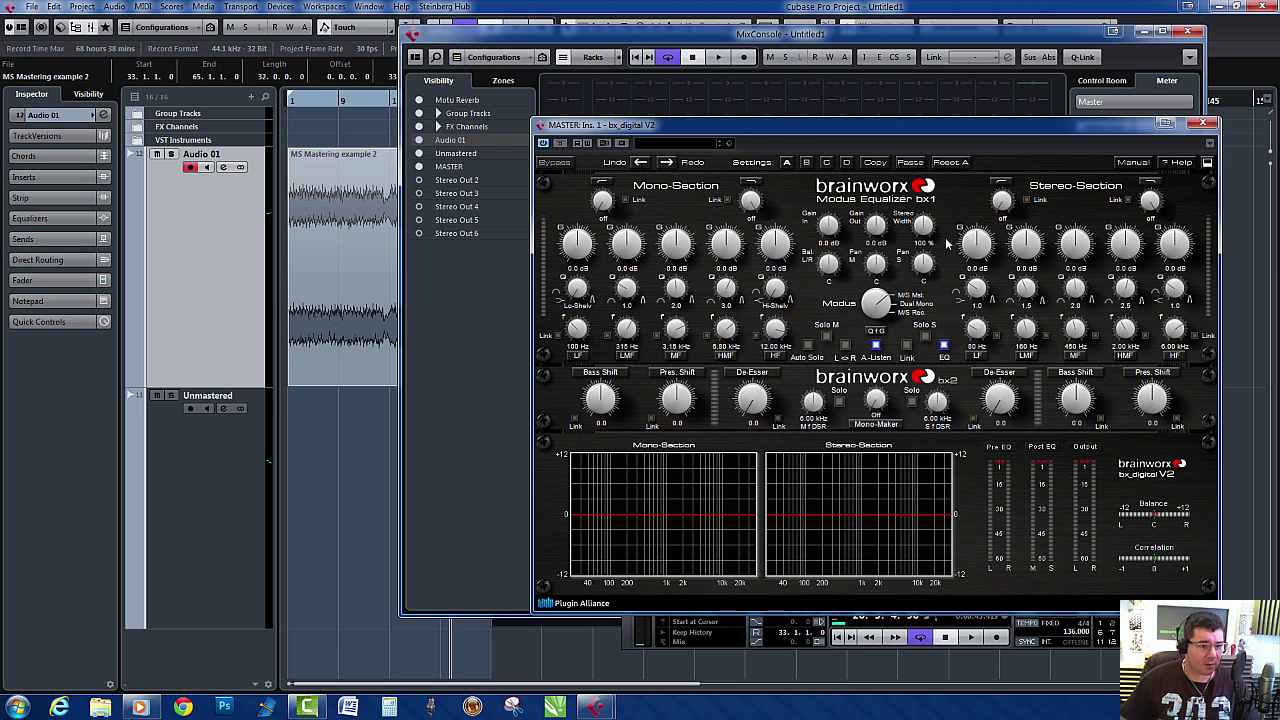
# Play the track with the mid signal soloed and set the Mono-Section high-pass filter to 28 Hz
pyautogui.press('space')
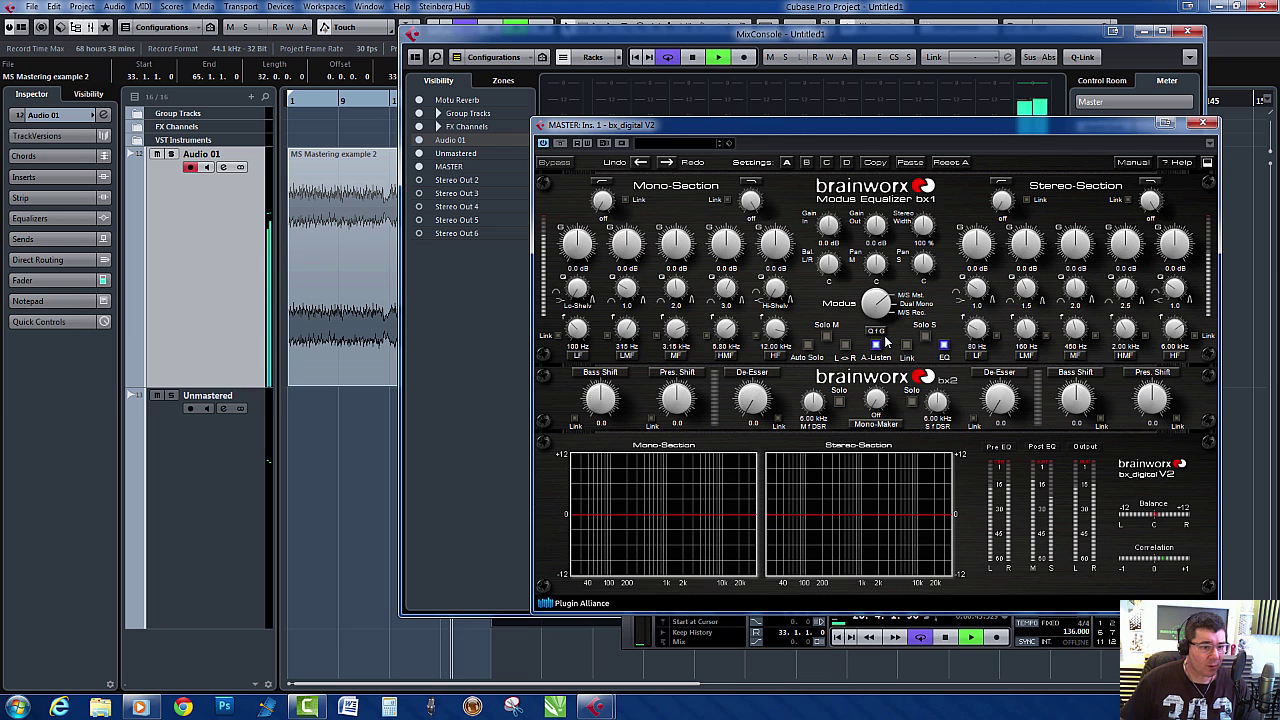
pyautogui.click(827, 337)
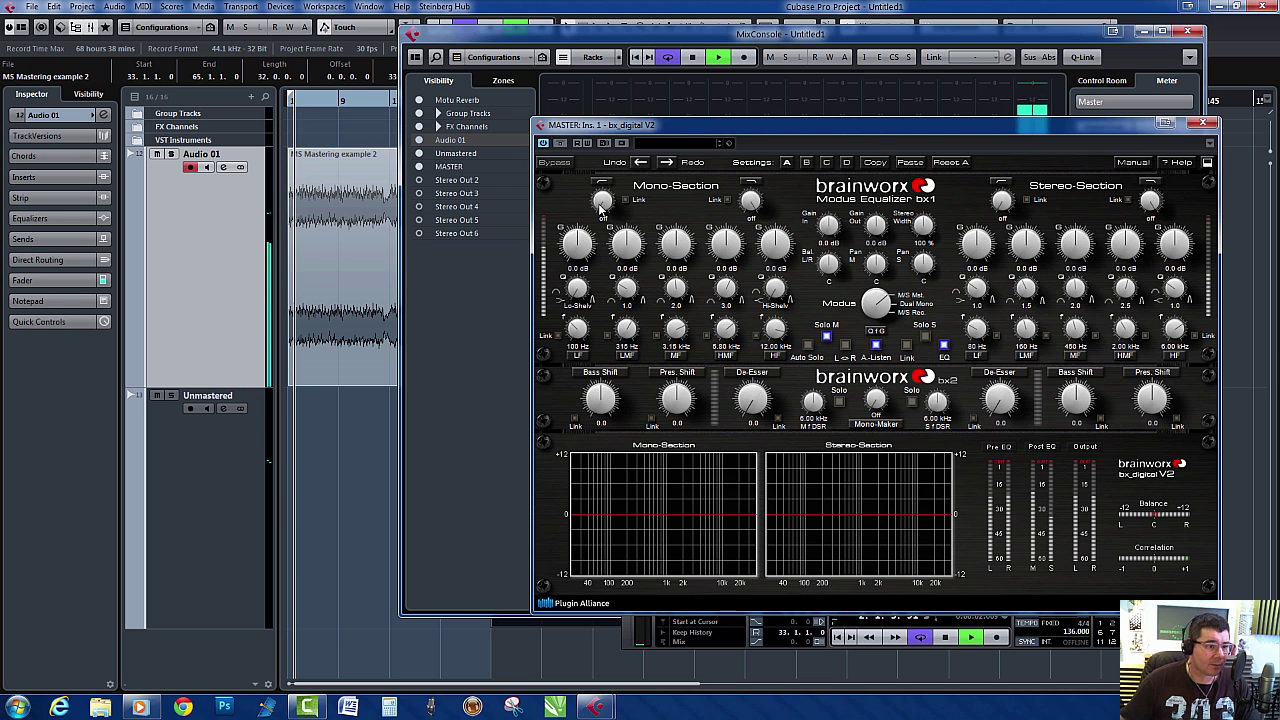
pyautogui.moveTo(601, 206); pyautogui.dragTo(602, 203)
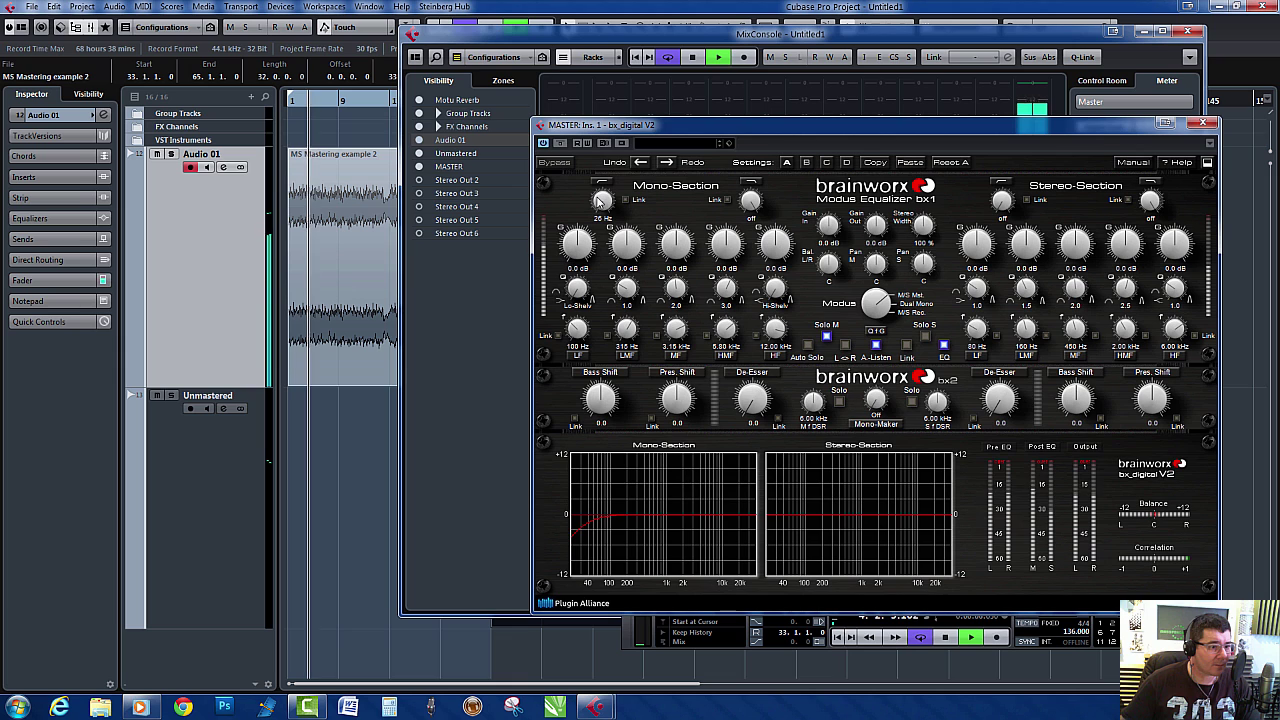
pyautogui.moveTo(601, 202); pyautogui.dragTo(600, 200)
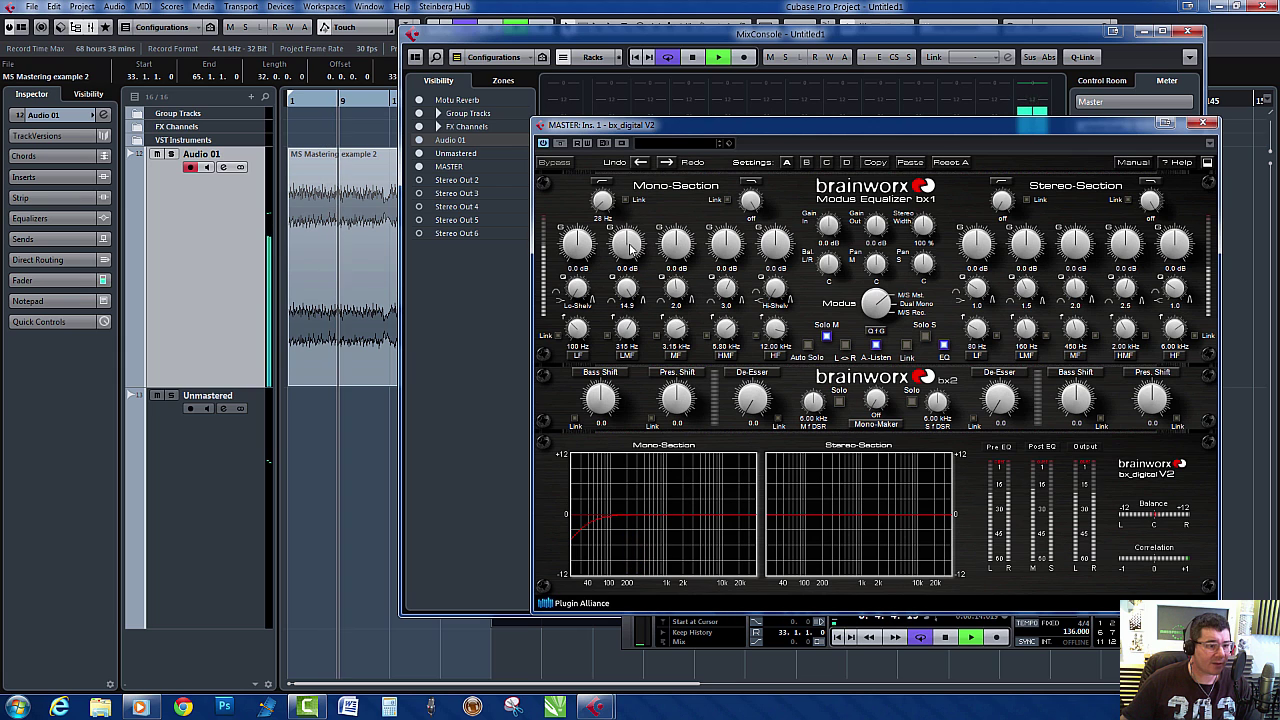
# Try sweeping a narrow Mono-Section LMF boost of 7.7 dB, Q 14.9, through the low mids to hunt for resonances
pyautogui.scroll(1, 628, 246)
pyautogui.moveTo(627, 248); pyautogui.dragTo(628, 206)
pyautogui.scroll(-2, 624, 331)
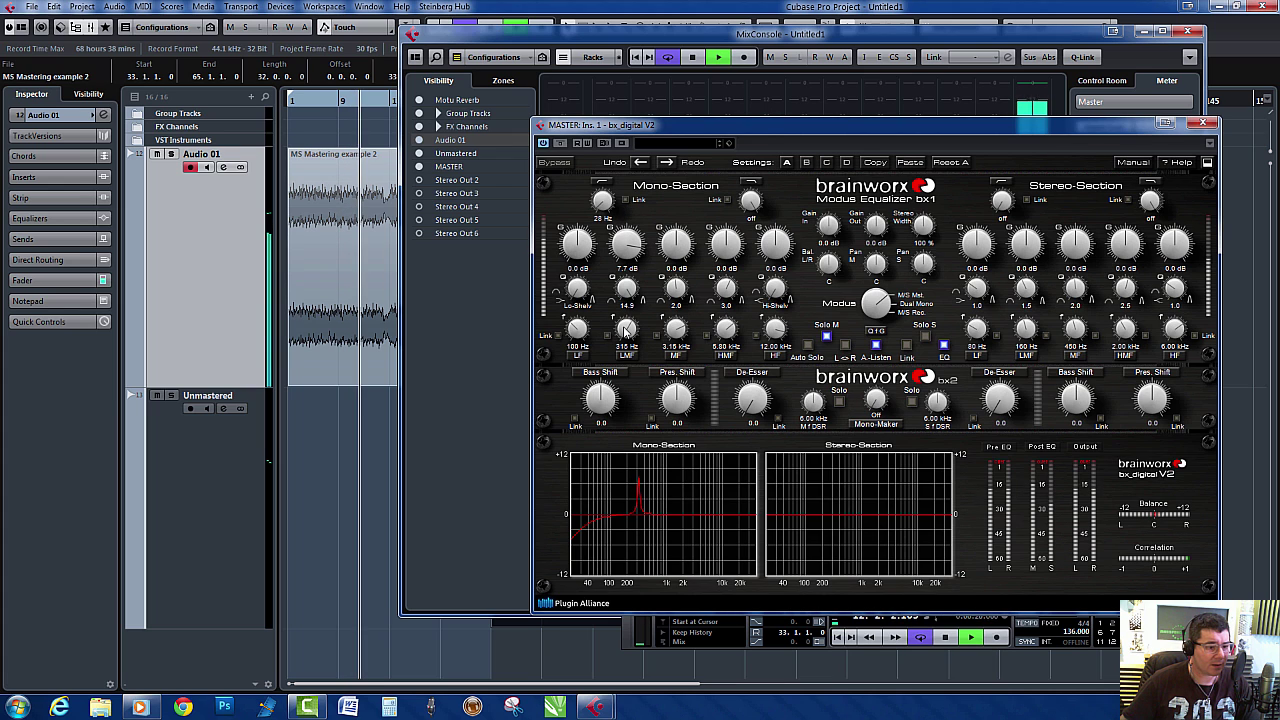
pyautogui.scroll(-5, 624, 331)
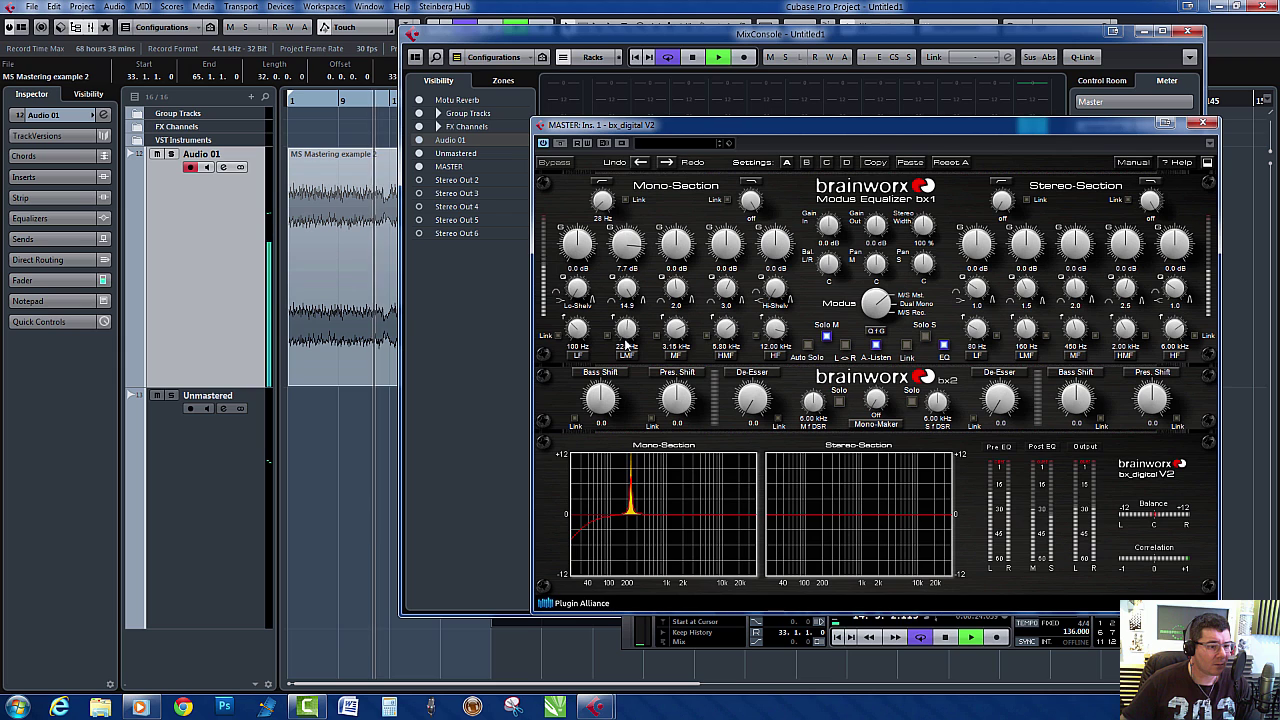
pyautogui.moveTo(626, 342)
pyautogui.mouseDown()
pyautogui.moveTo(628, 368)
pyautogui.moveTo(628, 355)
pyautogui.mouseUp()
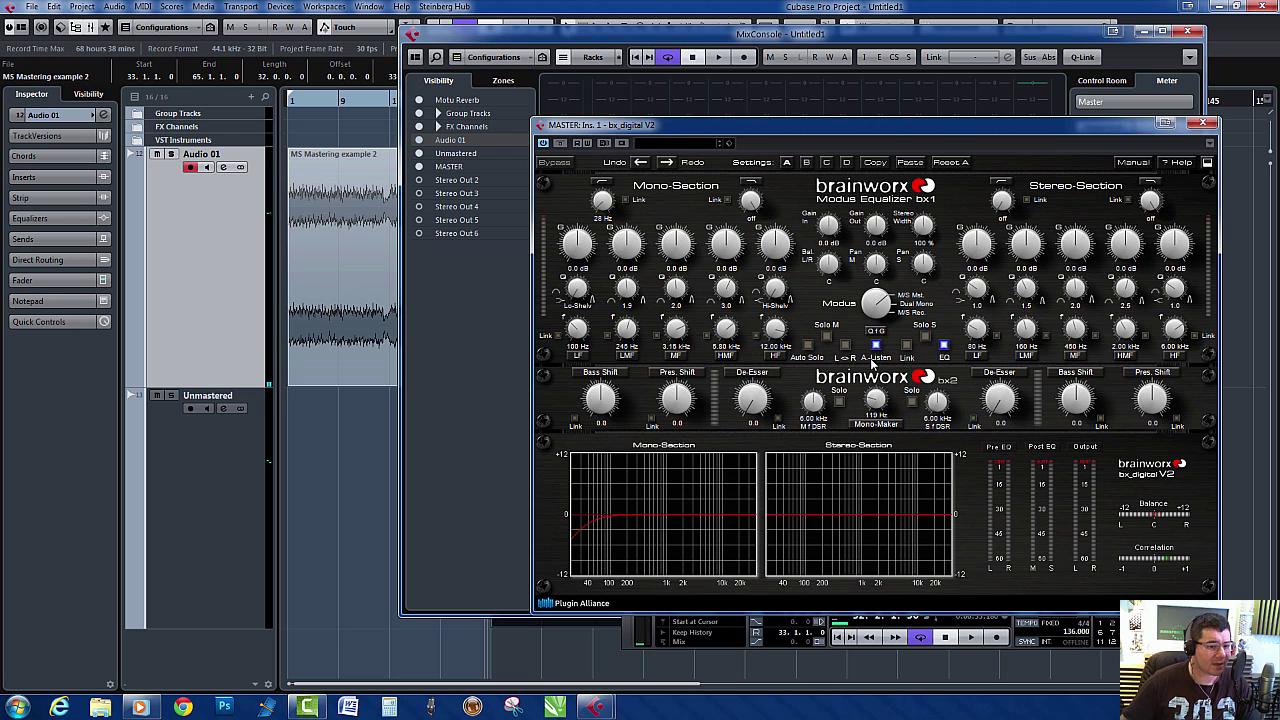
# Set the Mono-Maker to 132 Hz and raise the Stereo Width to 110 % while the full track plays
pyautogui.press('space')
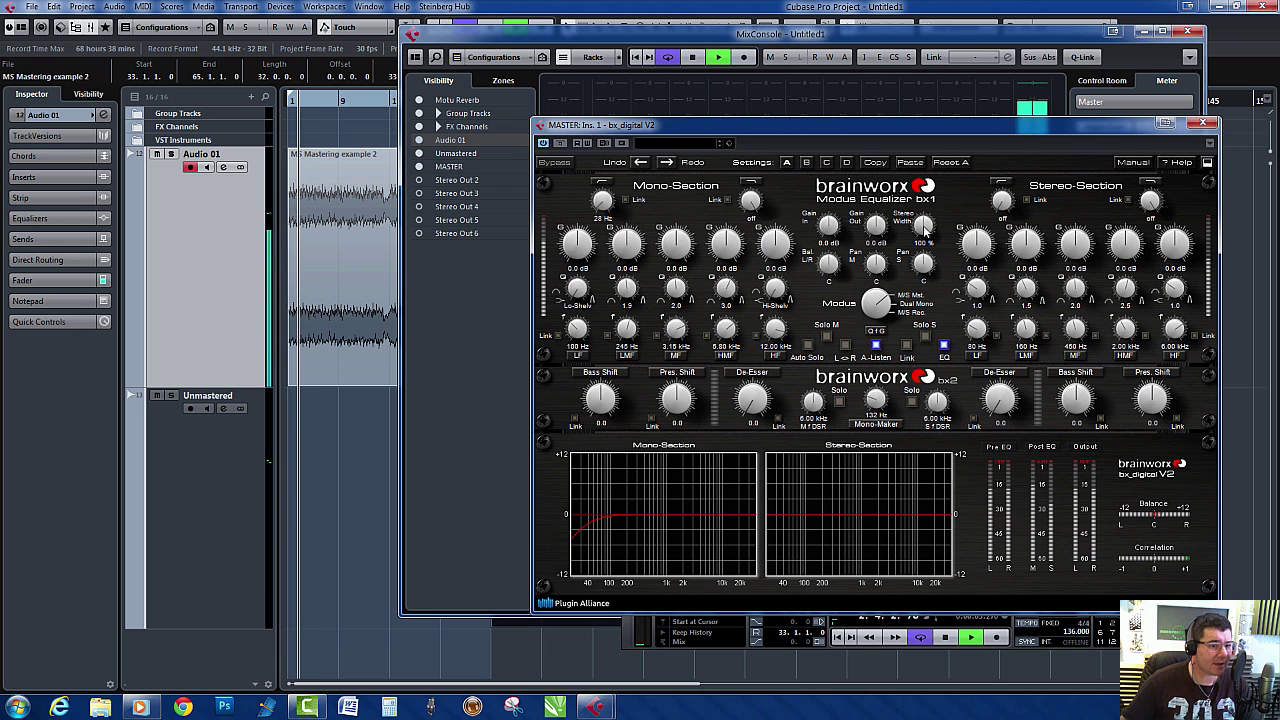
pyautogui.scroll(2, 925, 228)
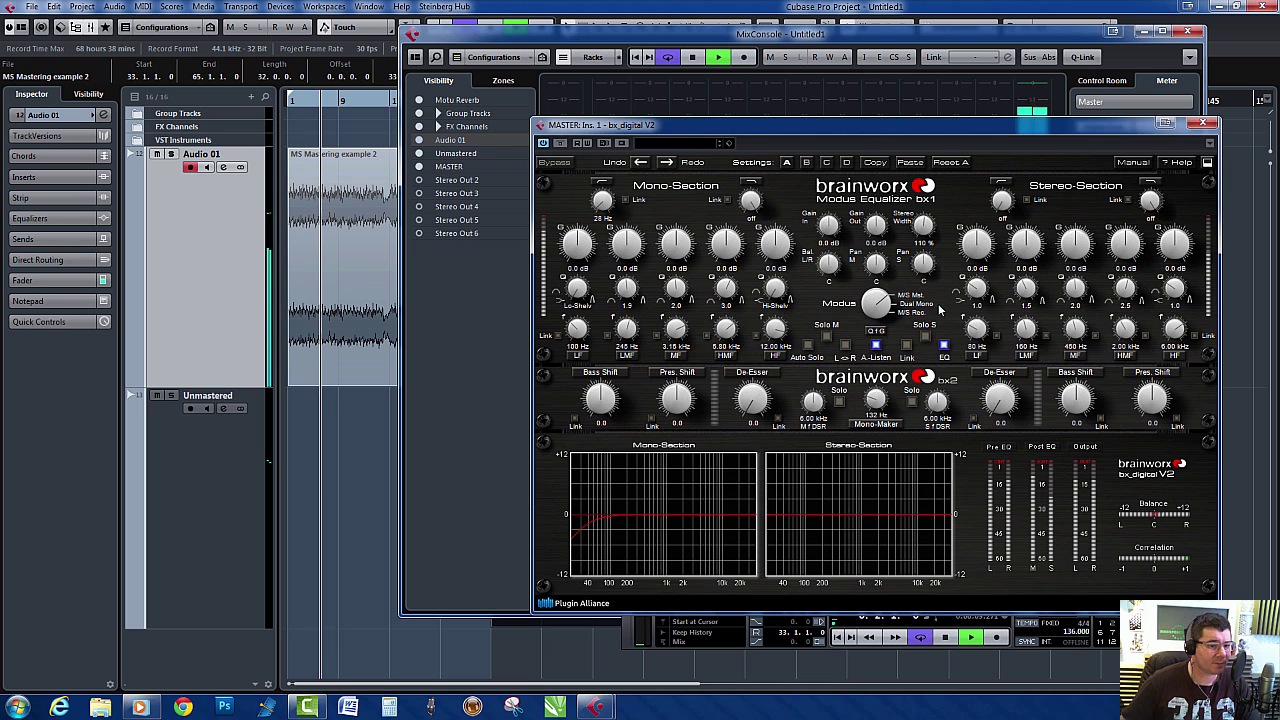
# Solo the side signal, high-pass it at about 60 Hz, and cut the Stereo-Section LMF band 1.9 dB at 334 Hz with Q 9.6
pyautogui.click(926, 338)
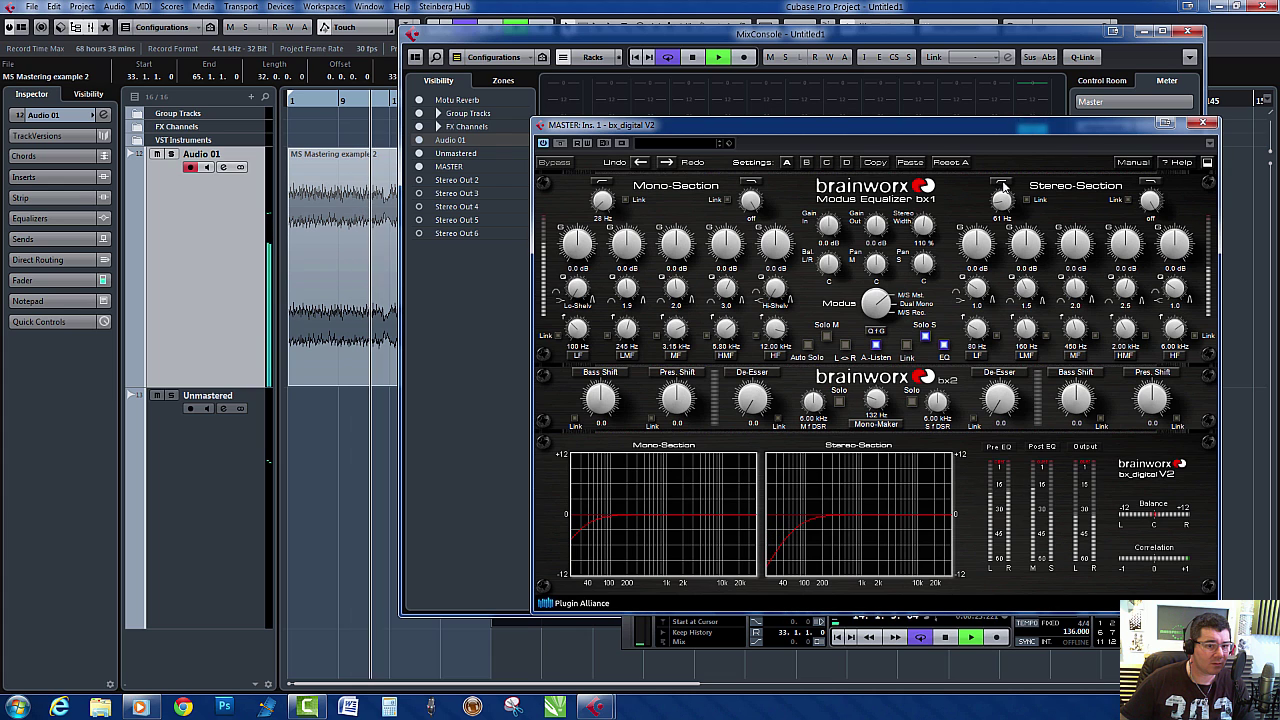
pyautogui.scroll(3, 1003, 190)
pyautogui.scroll(2, 1003, 190)
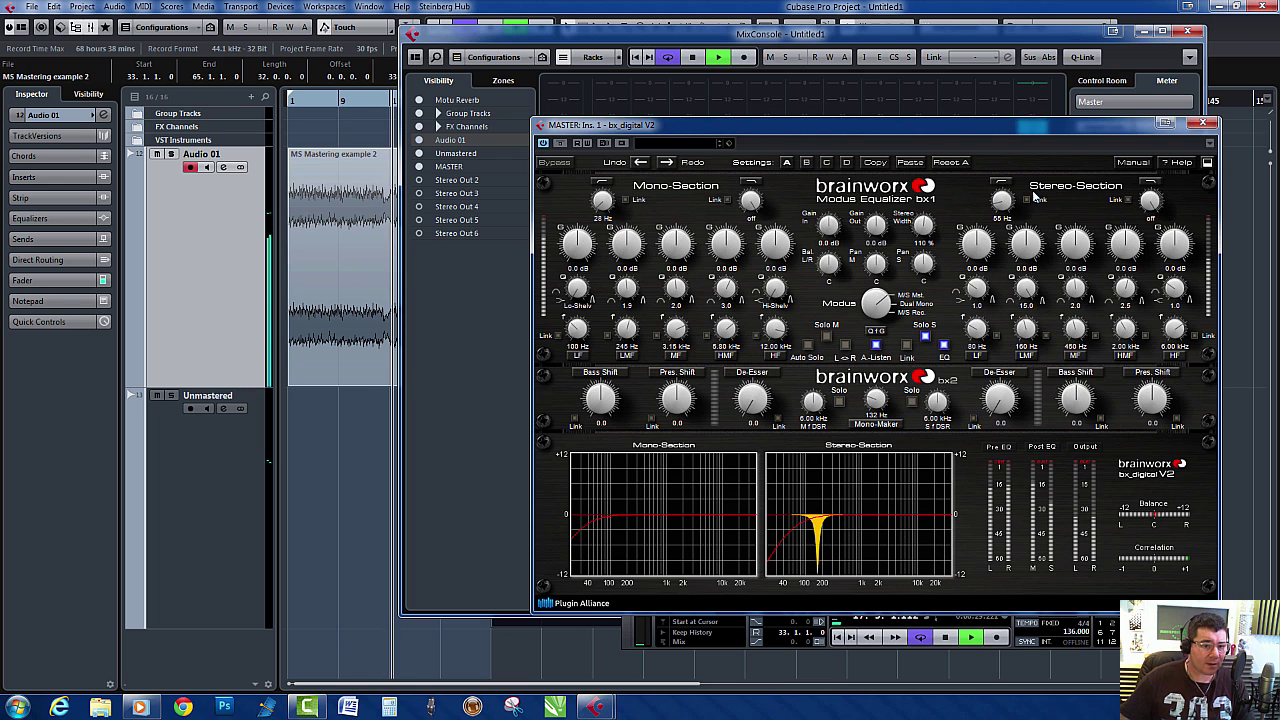
pyautogui.moveTo(1030, 250); pyautogui.dragTo(1025, 218)
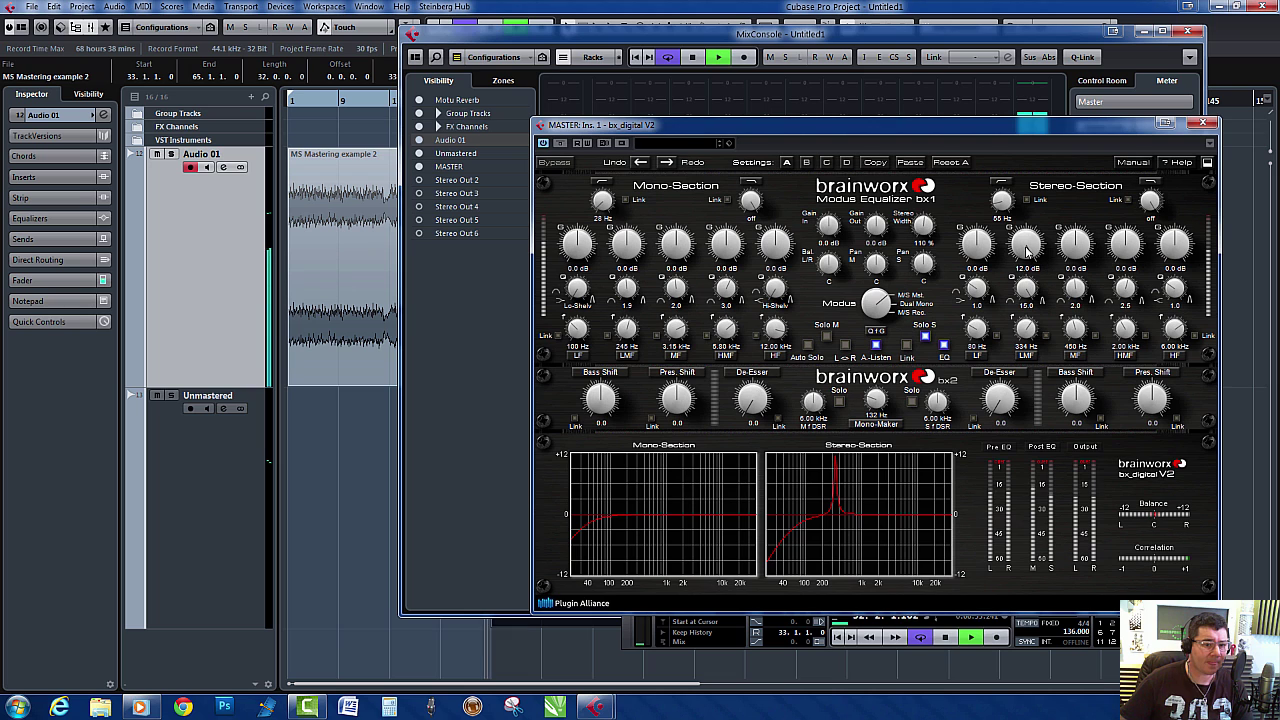
pyautogui.moveTo(1038, 318)
pyautogui.mouseDown()
pyautogui.moveTo(1043, 347)
pyautogui.moveTo(1032, 306)
pyautogui.moveTo(1038, 320)
pyautogui.mouseUp()
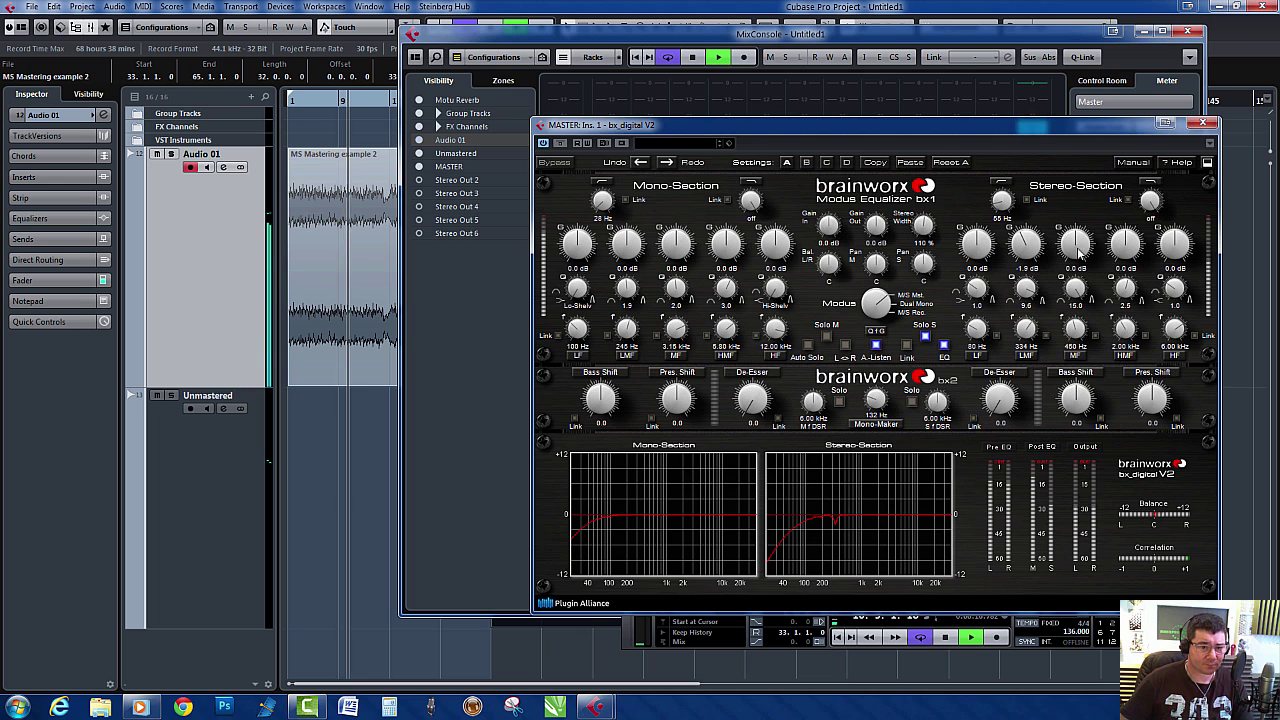
# Sweep the Stereo-Section MF band with a 12 dB boost, then set it to -1.6 dB at 685 Hz with Q 13.1
pyautogui.moveTo(1075, 243); pyautogui.dragTo(1075, 200)
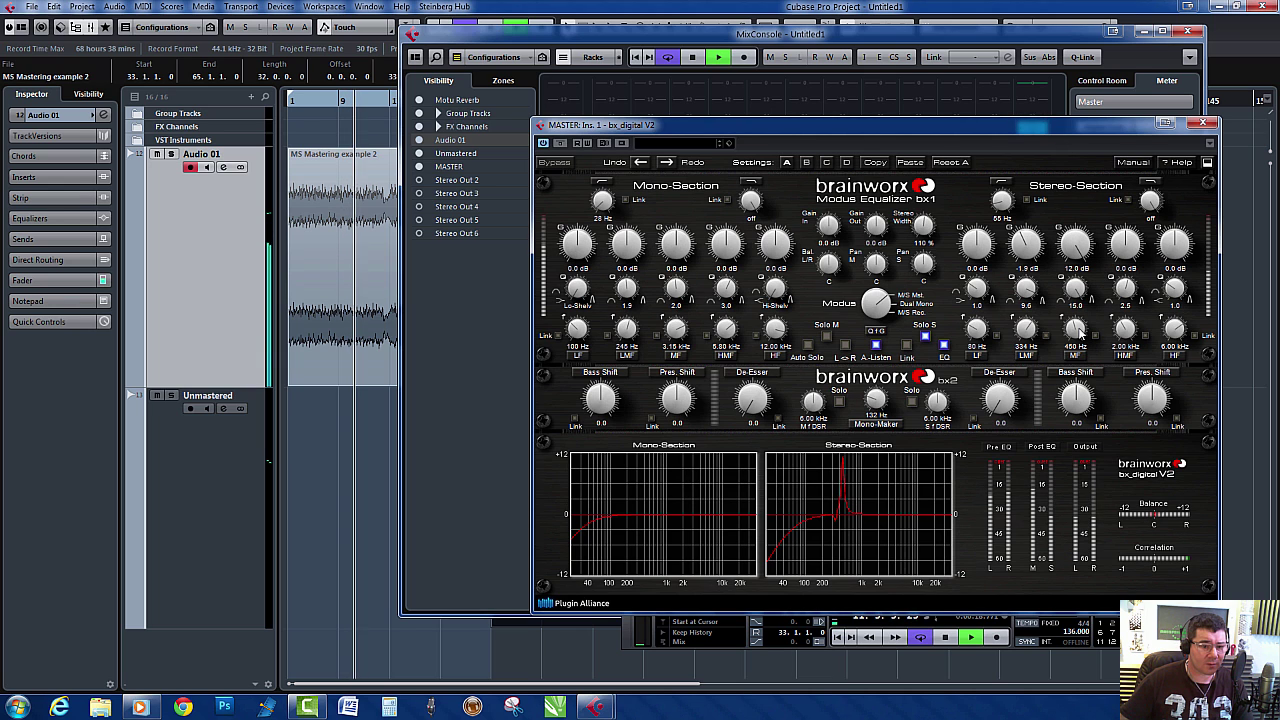
pyautogui.moveTo(1078, 330); pyautogui.dragTo(1078, 328)
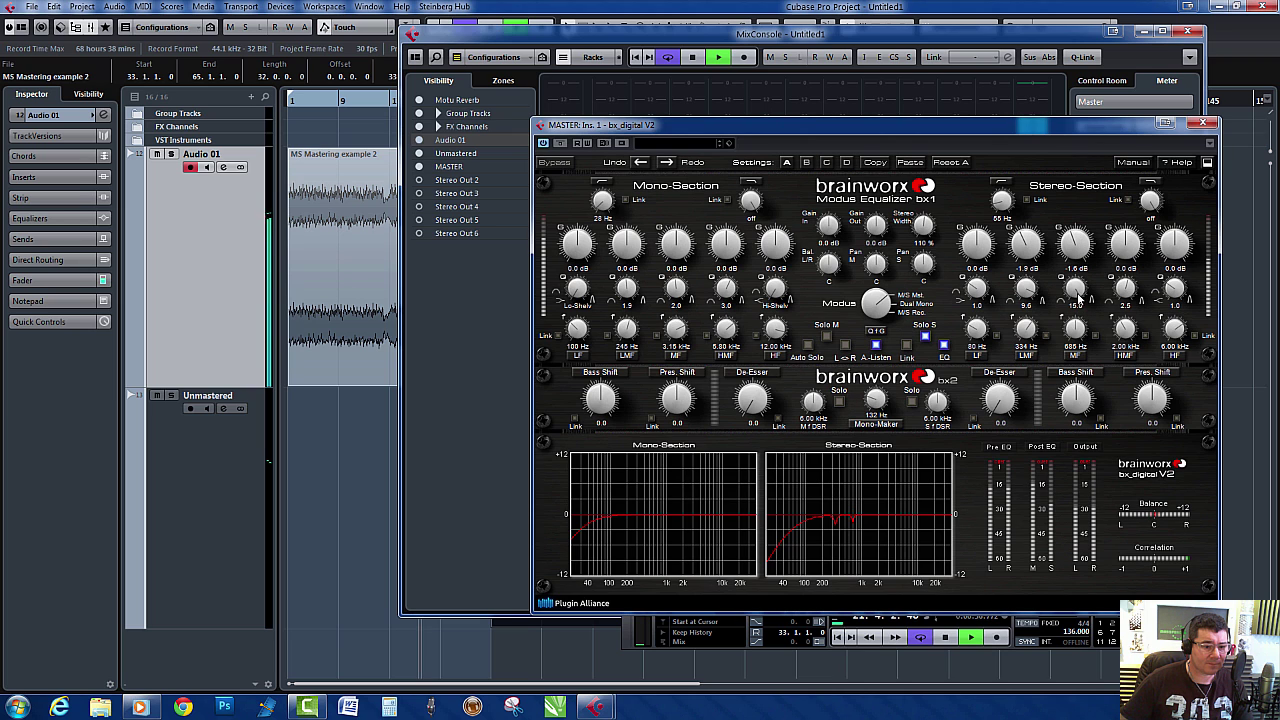
pyautogui.scroll(1, 1083, 311)
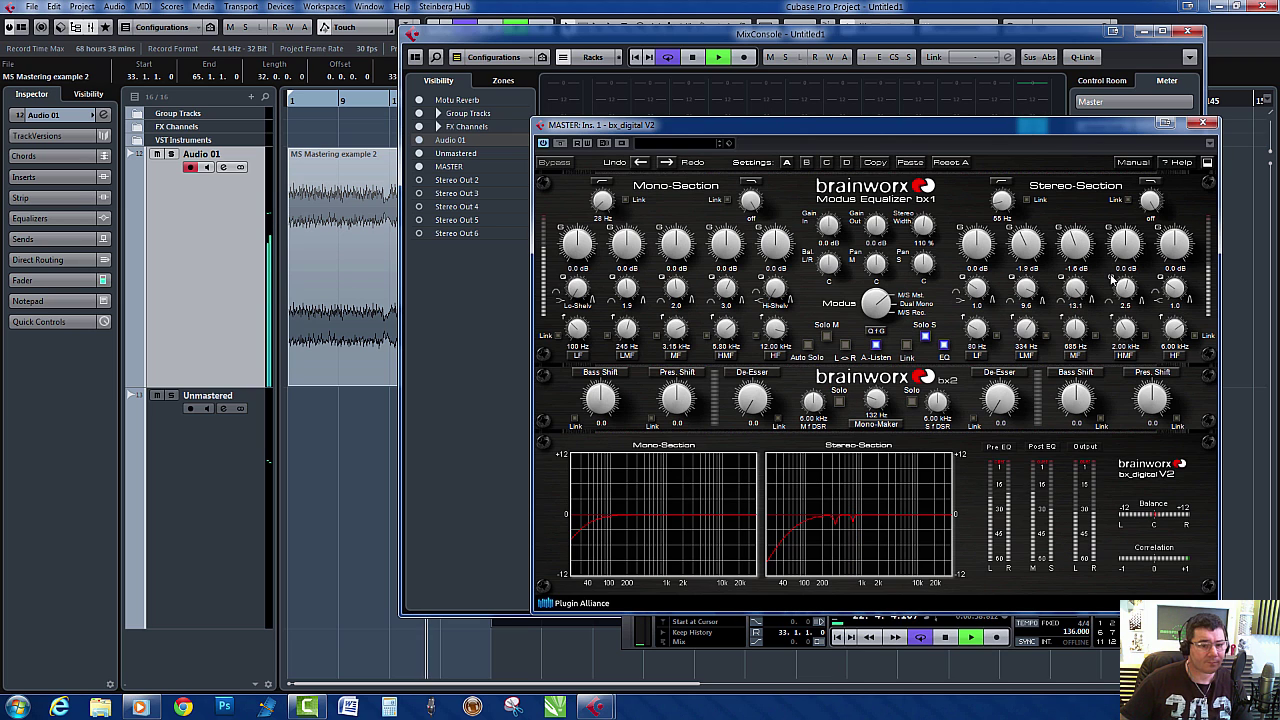
# Sweep the Stereo-Section HMF band with a narrow 12 dB boost, then set it to -1.4 dB at 2.08 kHz with Q 11.7
pyautogui.scroll(5, 1118, 286)
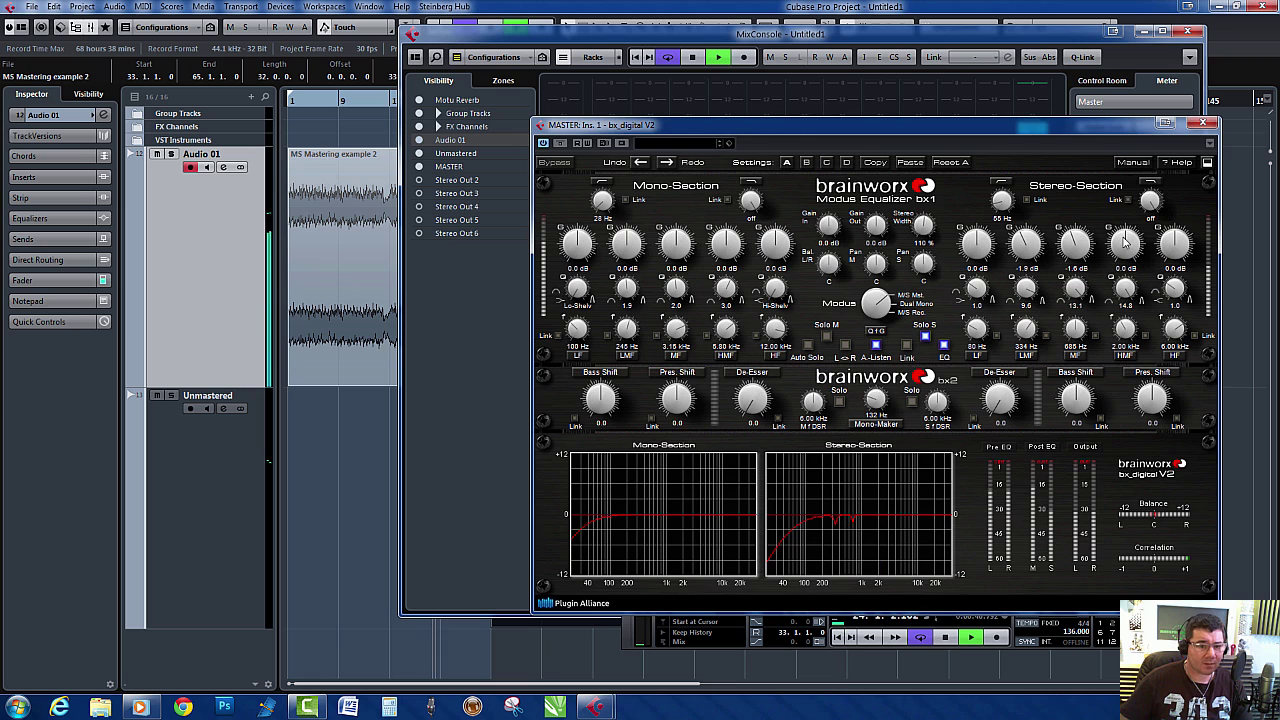
pyautogui.moveTo(1124, 199); pyautogui.dragTo(1140, 103)
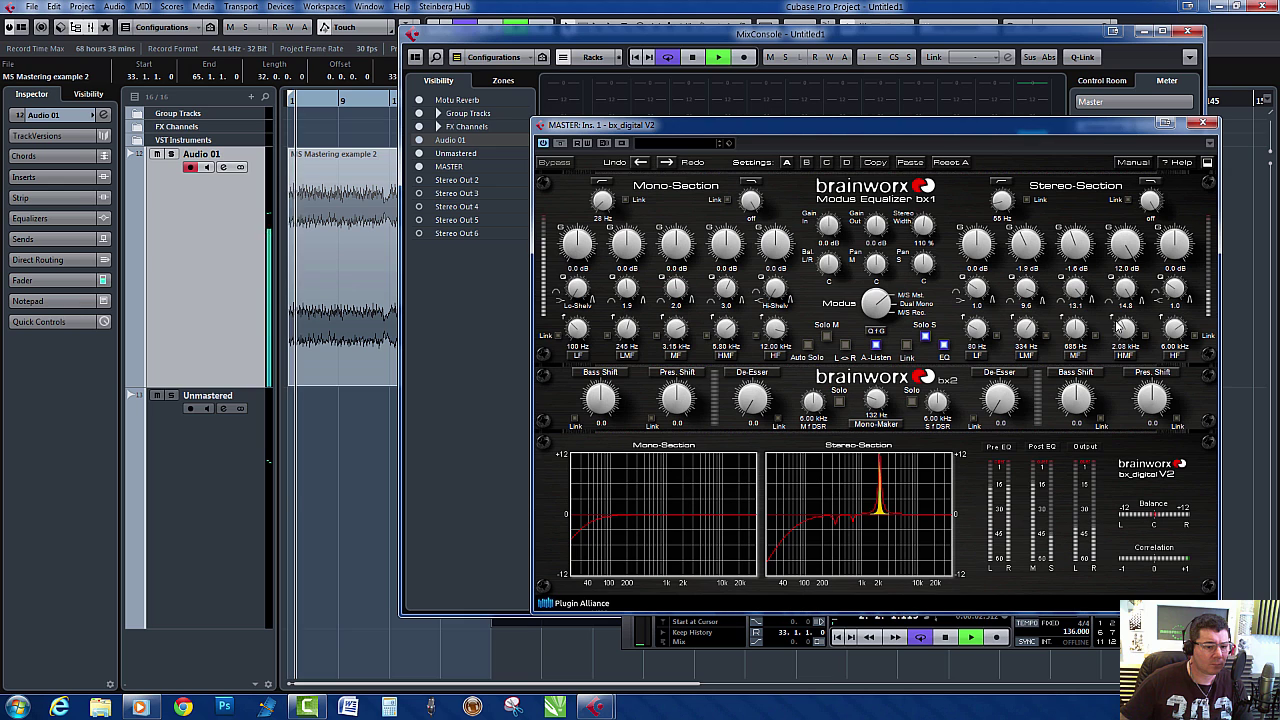
pyautogui.moveTo(1127, 255); pyautogui.dragTo(1133, 307)
pyautogui.click(1132, 304)
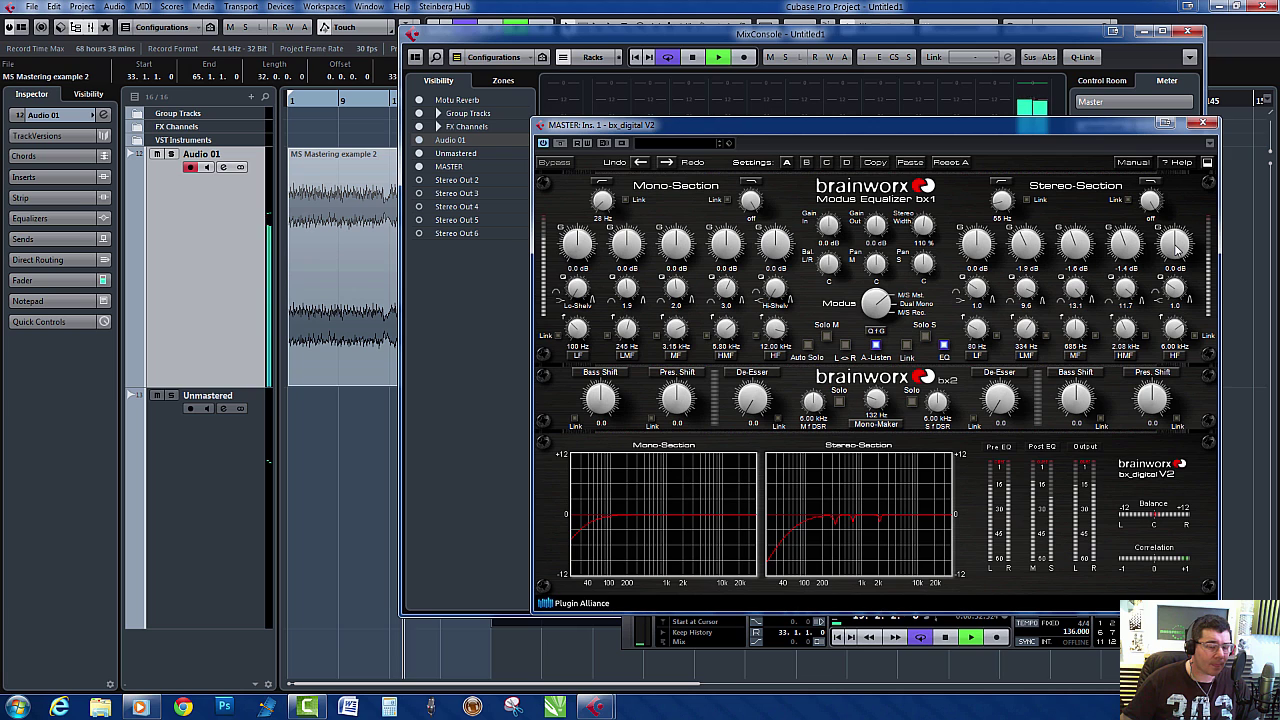
# Switch the Stereo-Section HF band to a high shelf and boost it about 2.5 dB at 6 kHz while auditioning the sides
pyautogui.press('space')
pyautogui.moveTo(1178, 290); pyautogui.dragTo(1187, 352)
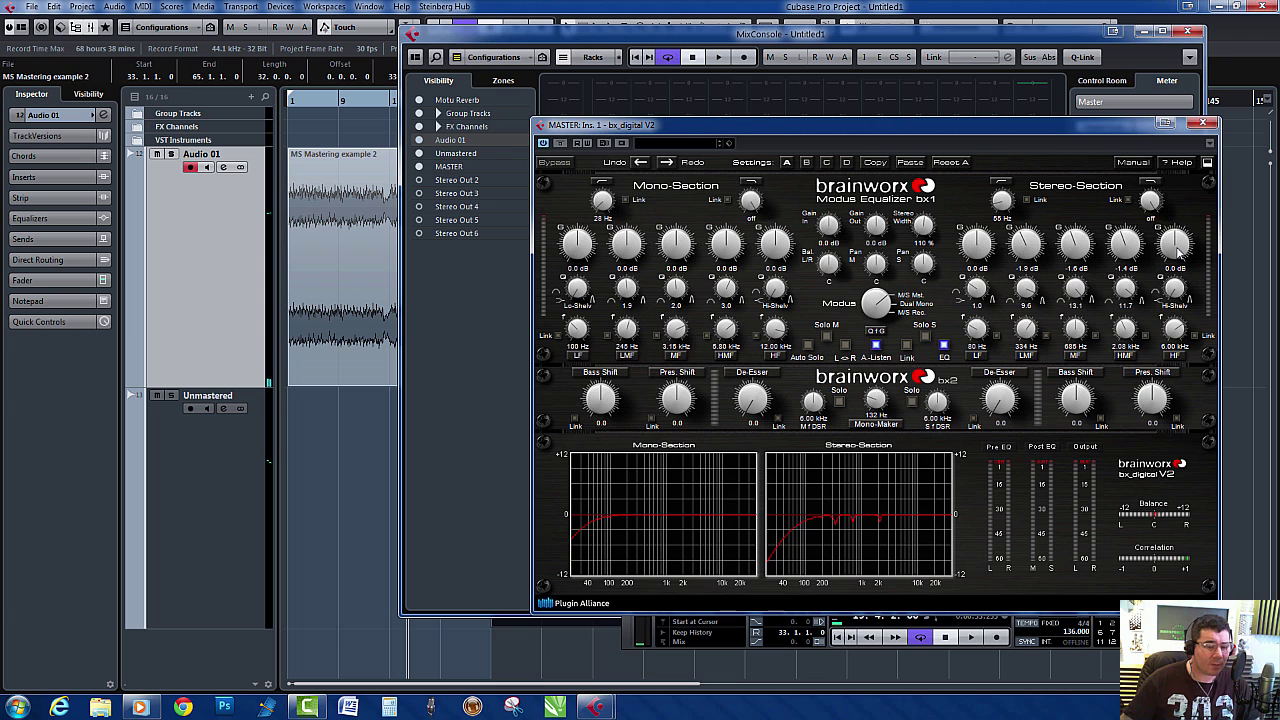
pyautogui.press('space')
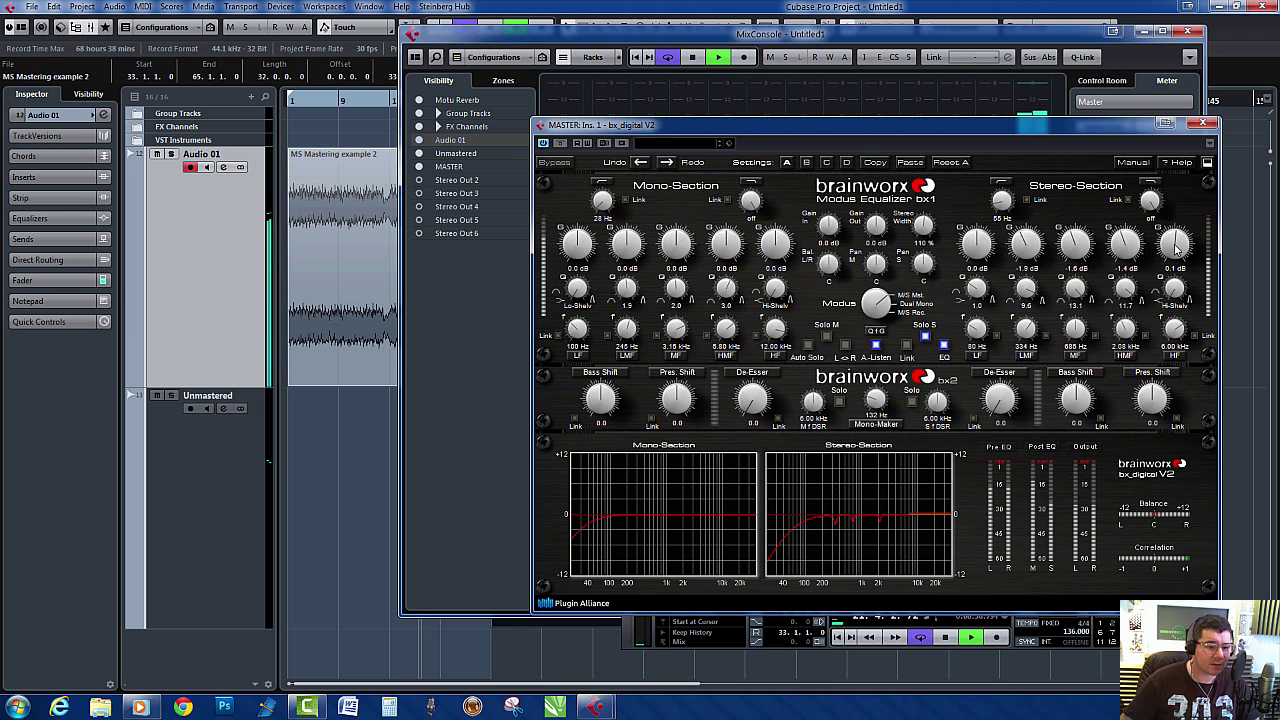
pyautogui.moveTo(1177, 248); pyautogui.dragTo(1176, 262)
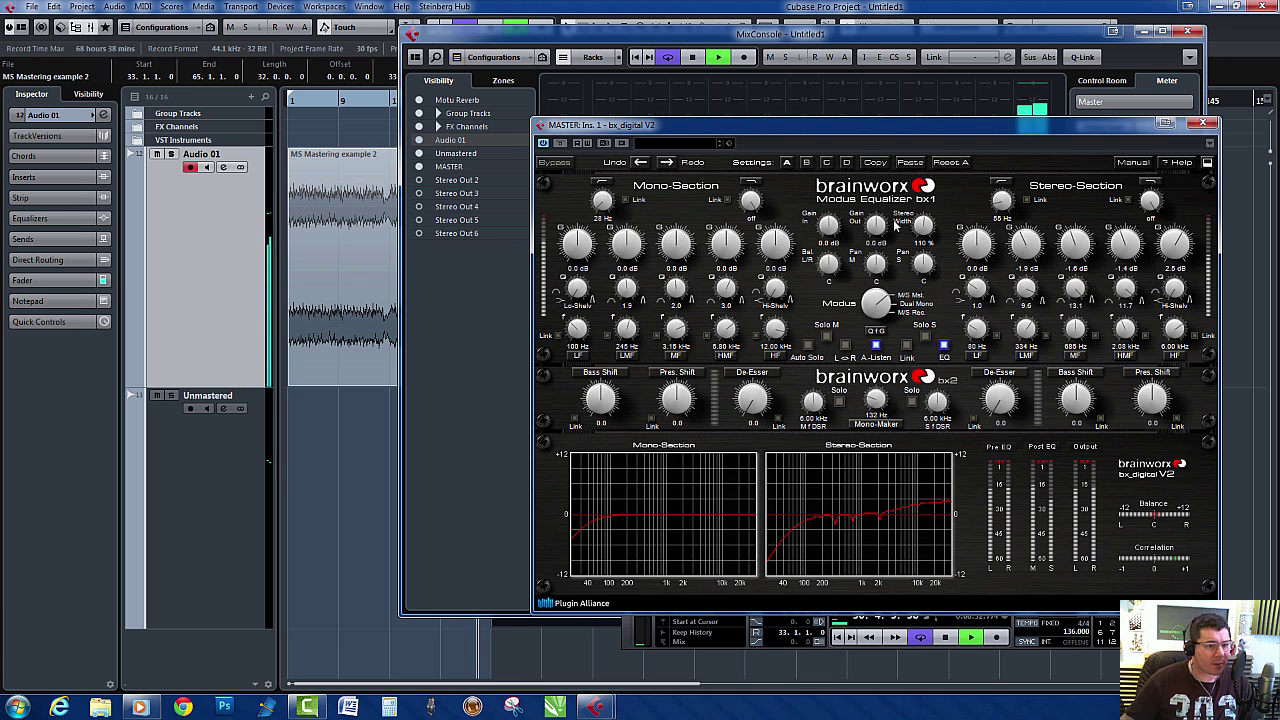
# Set the Mono-Section low-pass filter to 17.22 kHz while listening to the soloed mid signal
pyautogui.press('space')
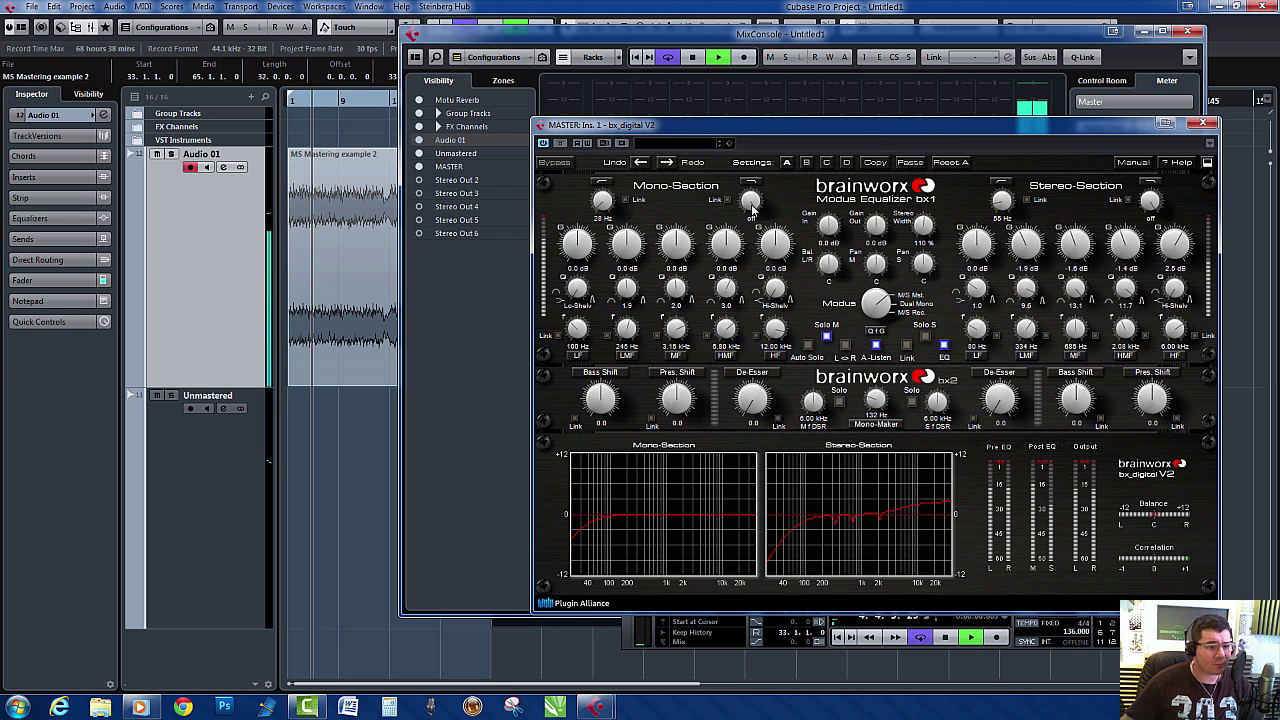
pyautogui.moveTo(752, 207)
pyautogui.mouseDown()
pyautogui.moveTo(762, 313)
pyautogui.moveTo(758, 219)
pyautogui.mouseUp()
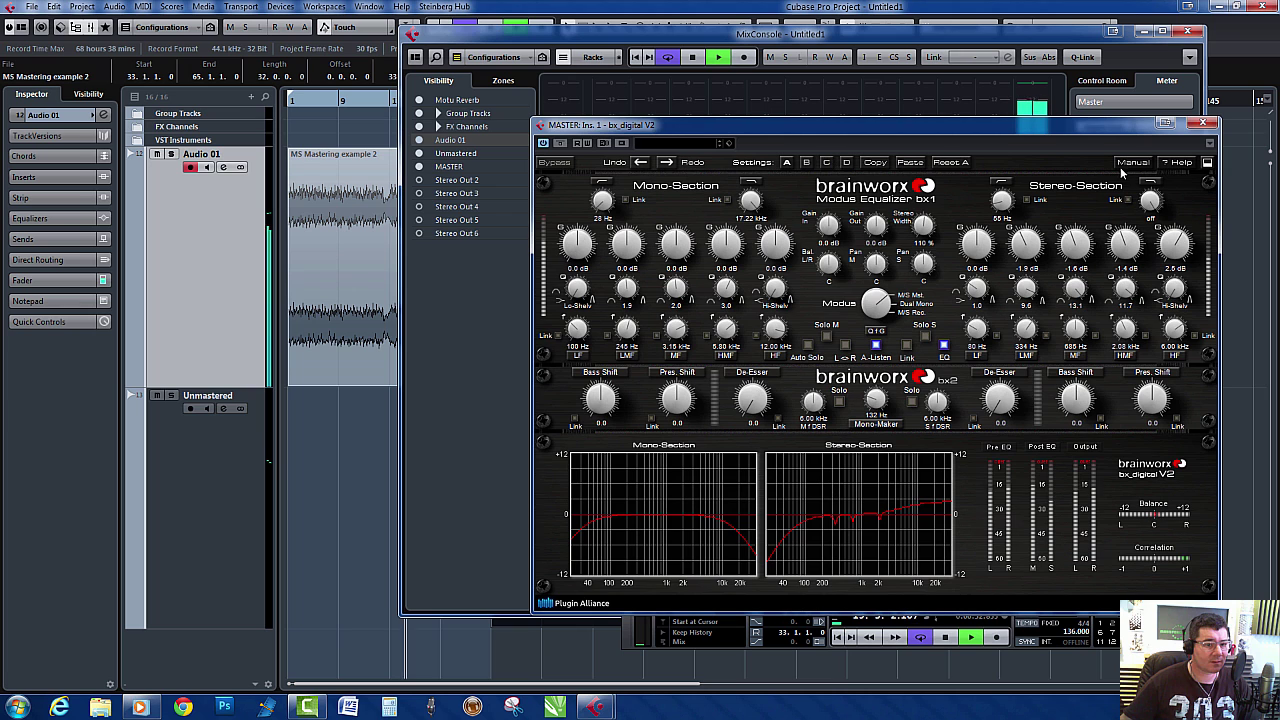
# Close the bx_digital V2 window, compare the track with the plug-in bypassed and active, and stop playback
pyautogui.click(1205, 122)
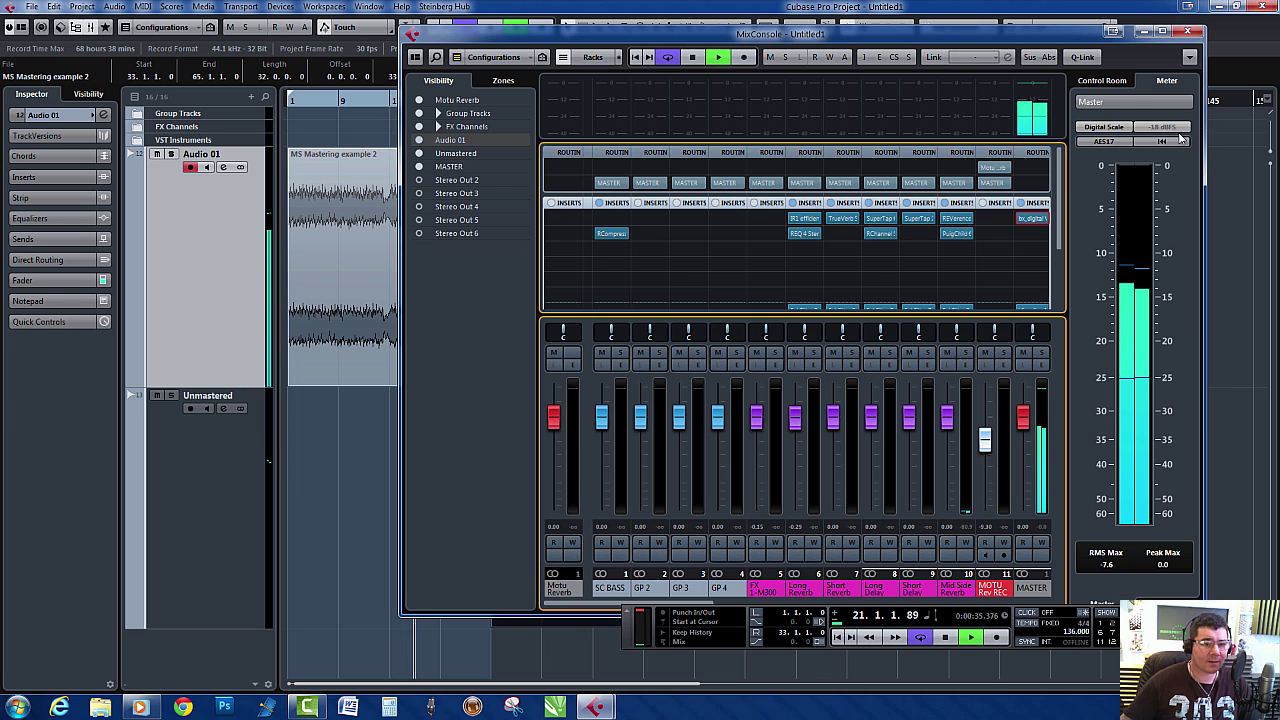
pyautogui.click(1014, 219)
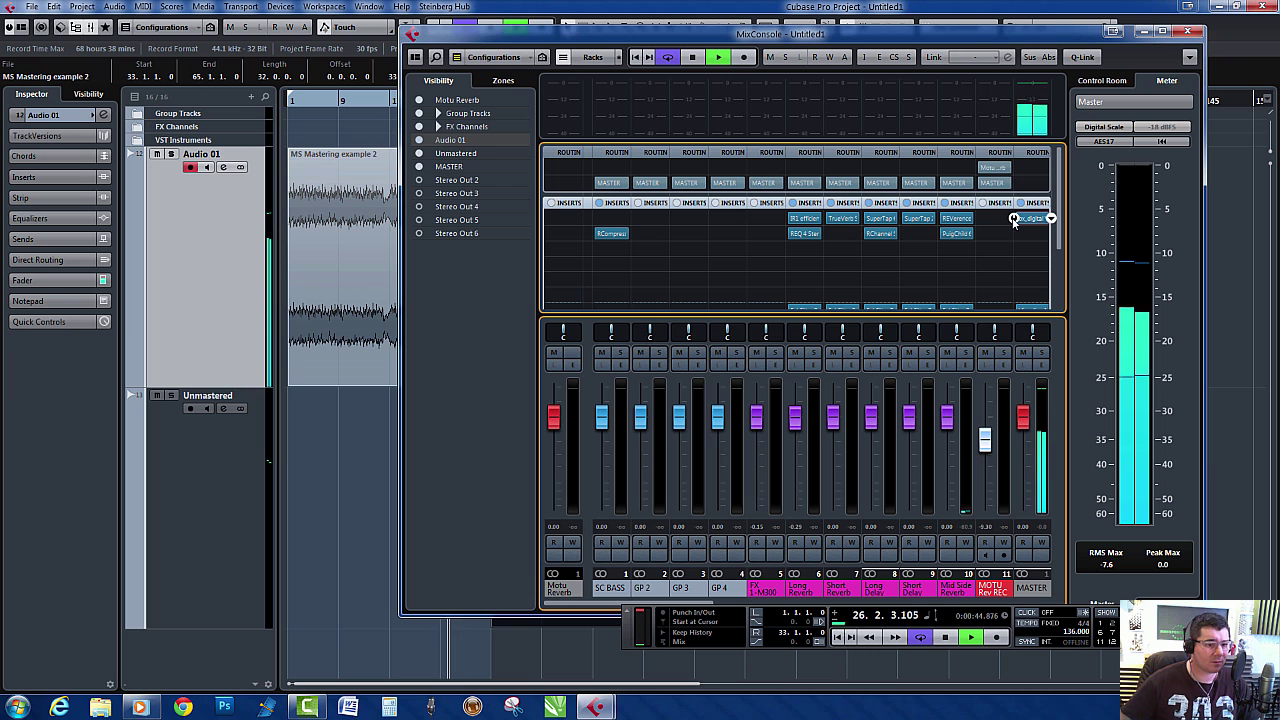
pyautogui.press('space')
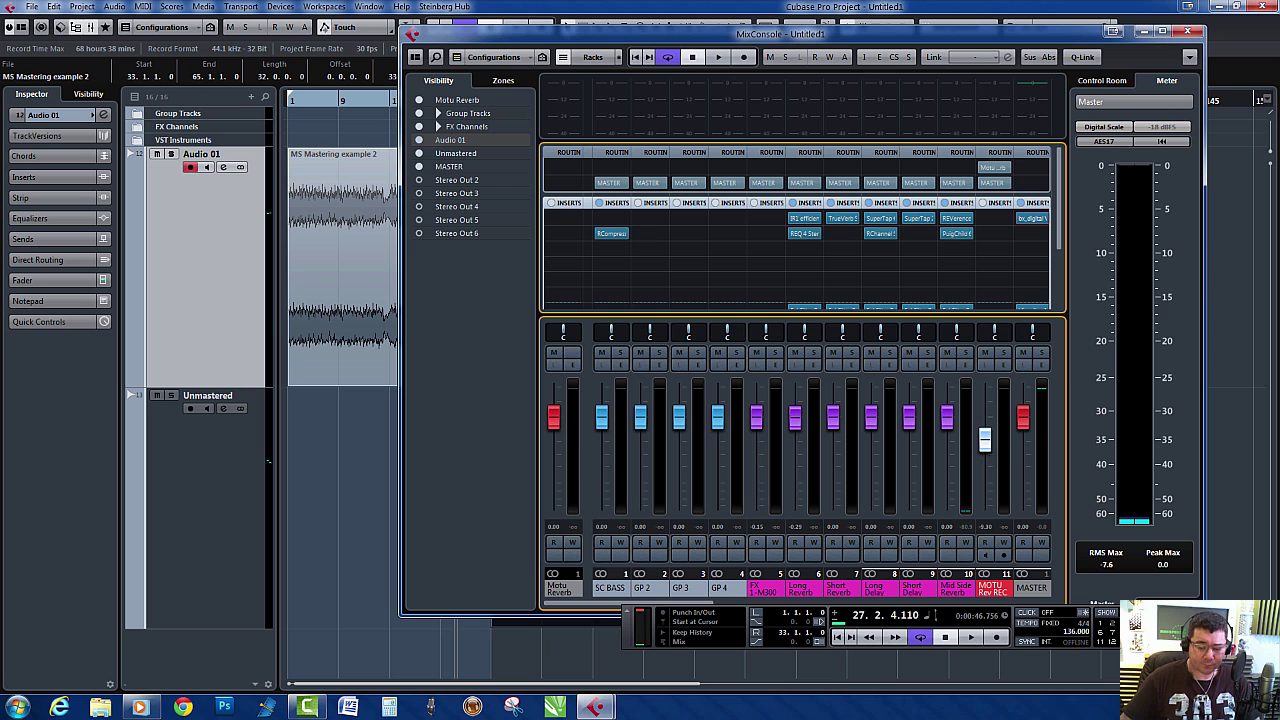
# Load the LinEQ Broadband Stereo equalizer into the MASTER channel's second insert
pyautogui.click(1050, 235)
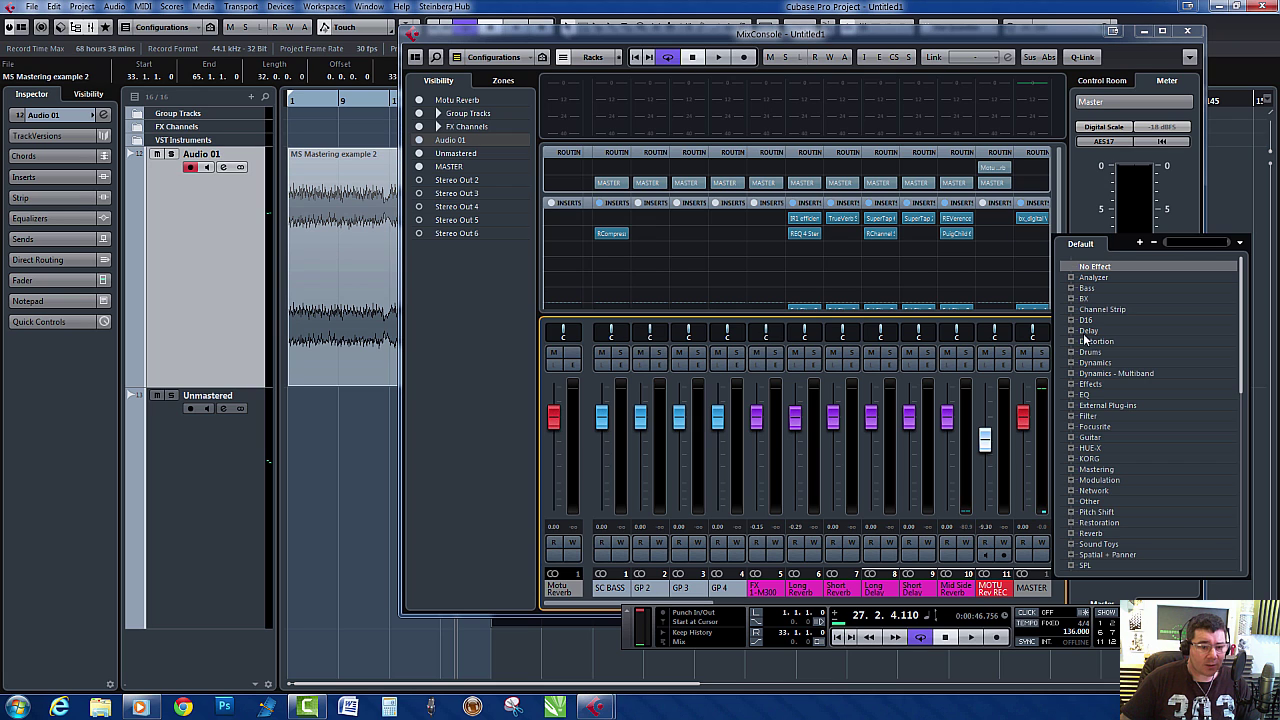
pyautogui.click(1071, 395)
pyautogui.moveTo(1240, 314); pyautogui.dragTo(1252, 382)
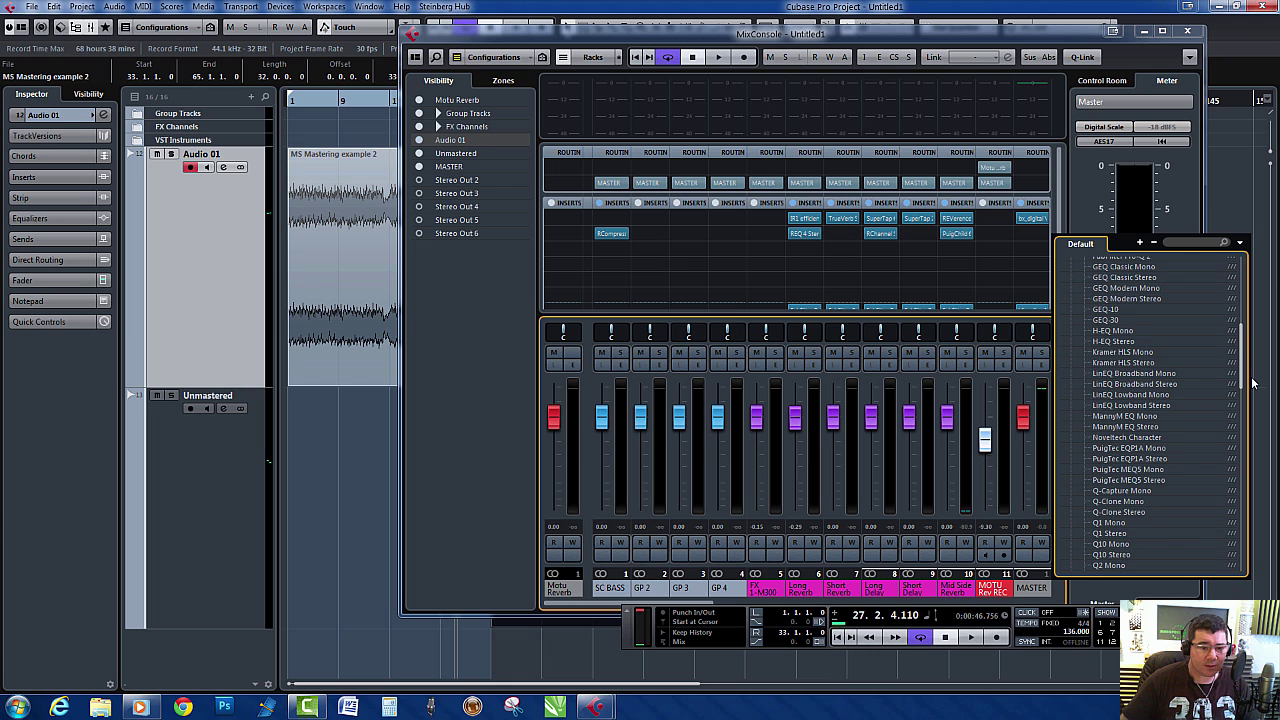
pyautogui.click(1136, 384)
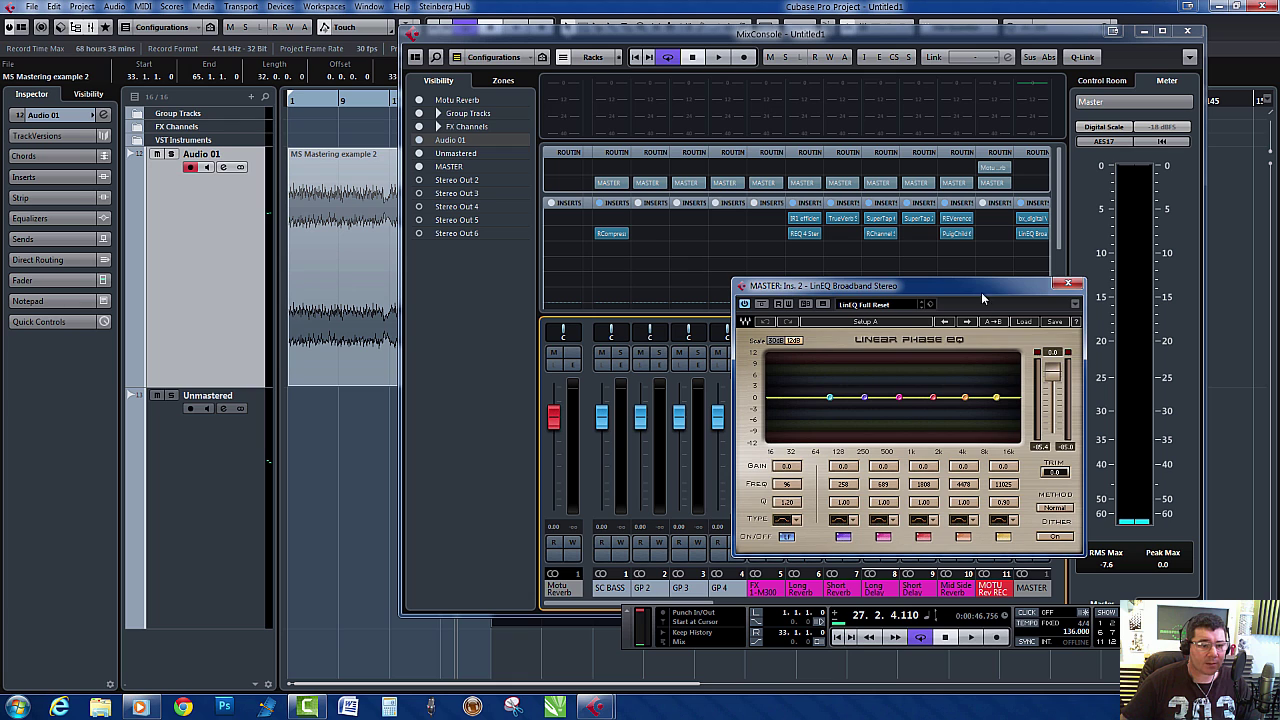
# Load the user preset MS Masterchannel 1 in the LinEQ Broadband Stereo equalizer
pyautogui.moveTo(981, 292); pyautogui.dragTo(852, 200)
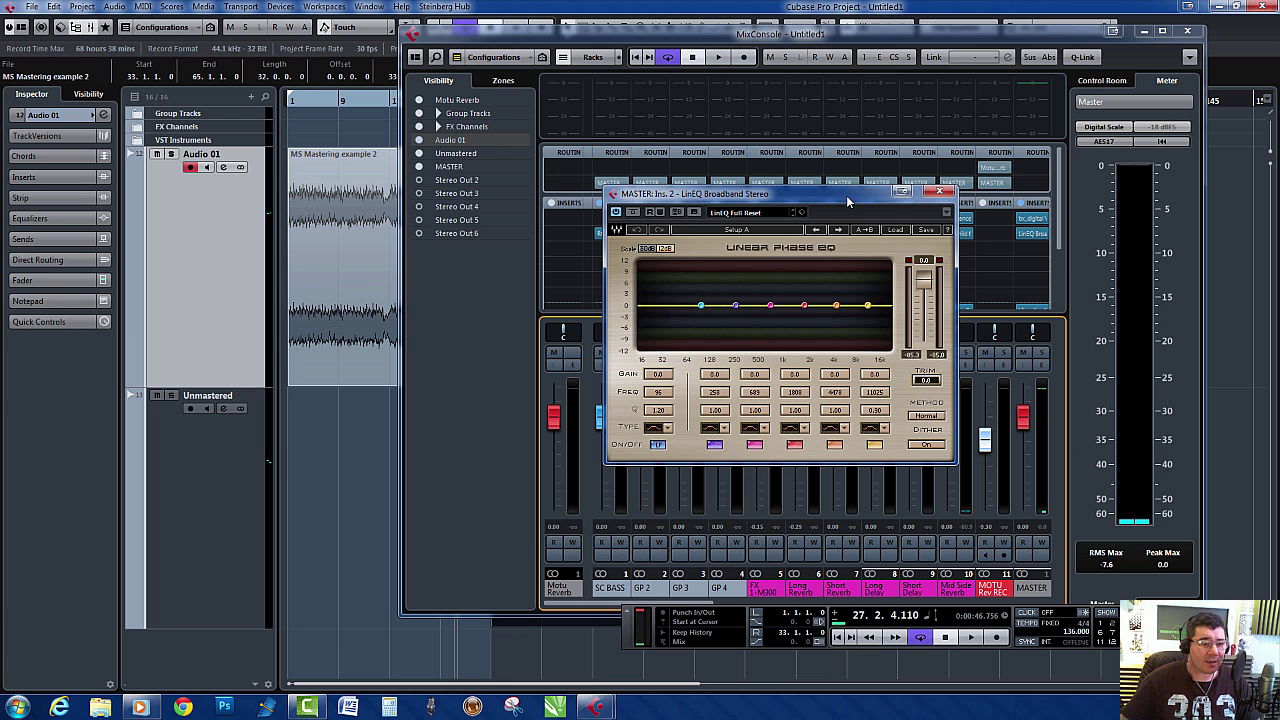
pyautogui.click(893, 232)
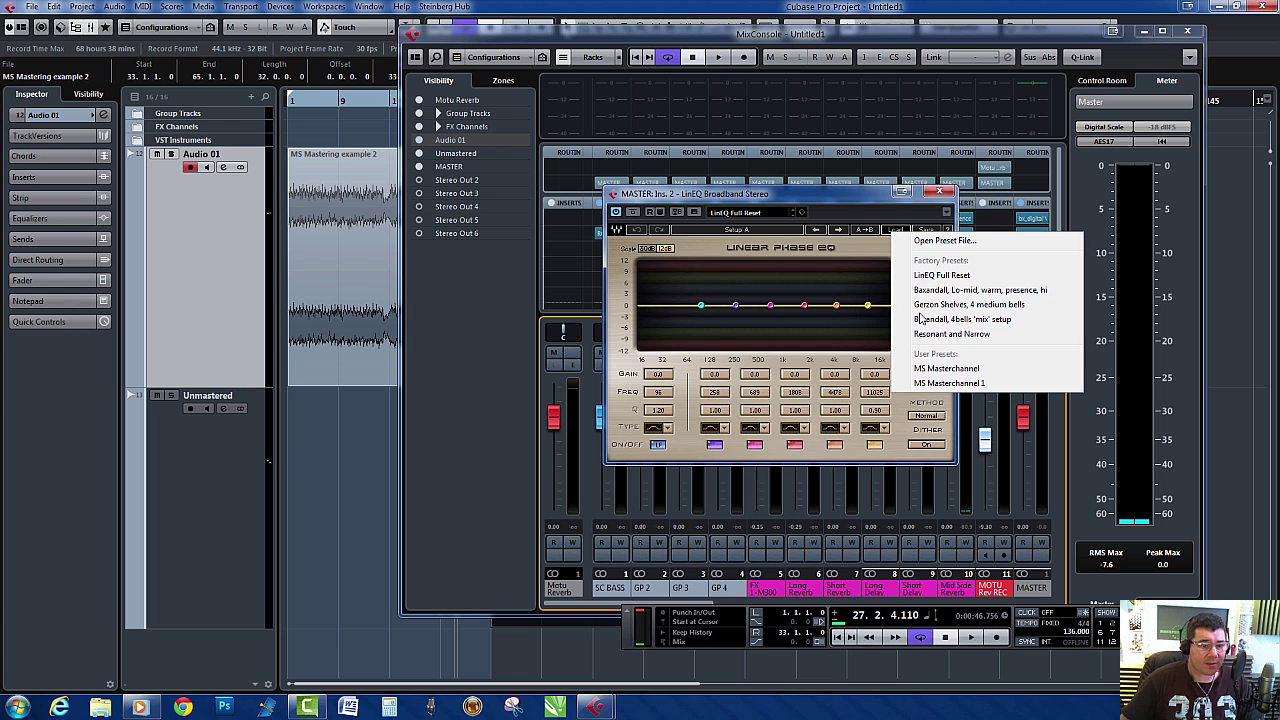
pyautogui.click(937, 382)
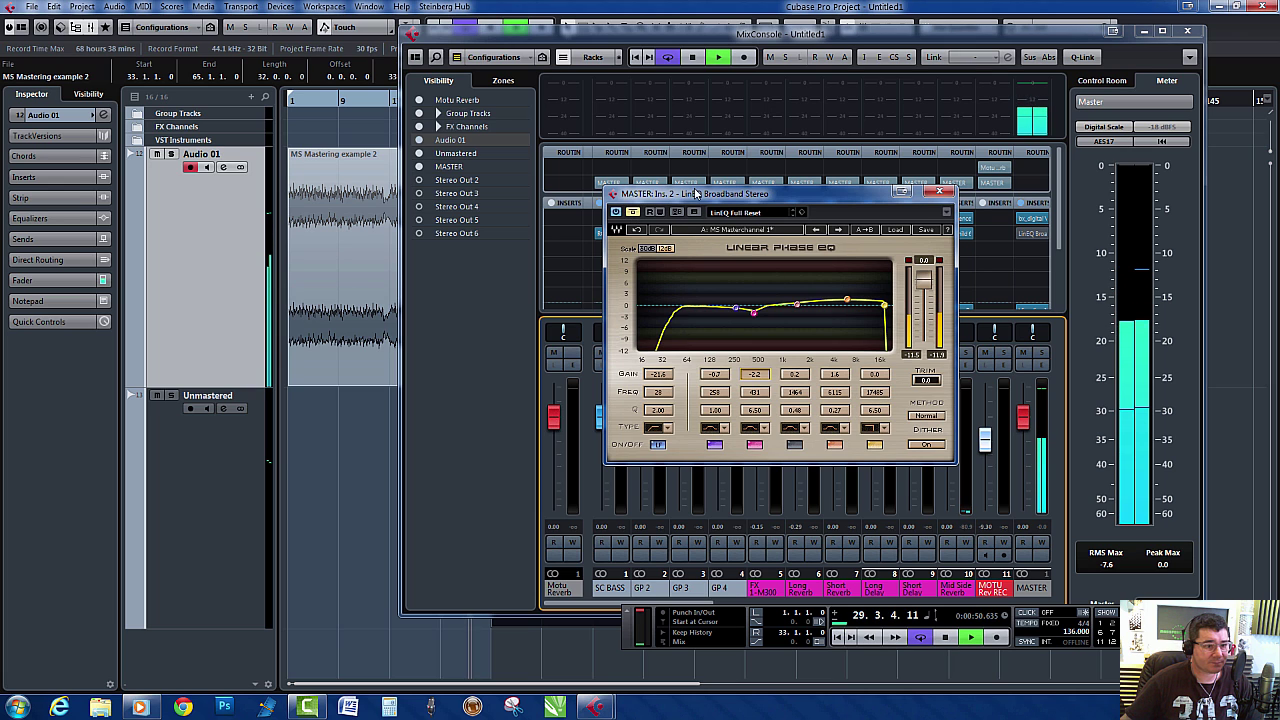
# Play the track from near its beginning, compare it with and without the LinEQ equalizer, and stop playback
pyautogui.click(314, 102)
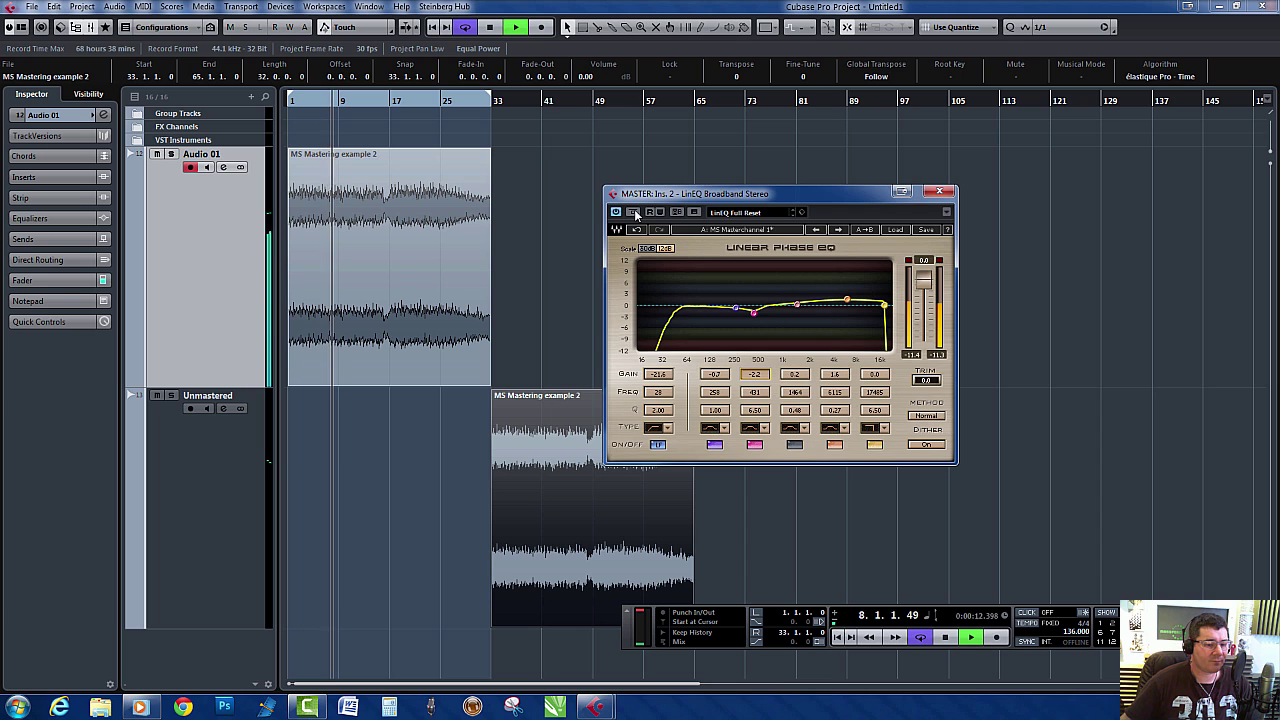
pyautogui.press('space')
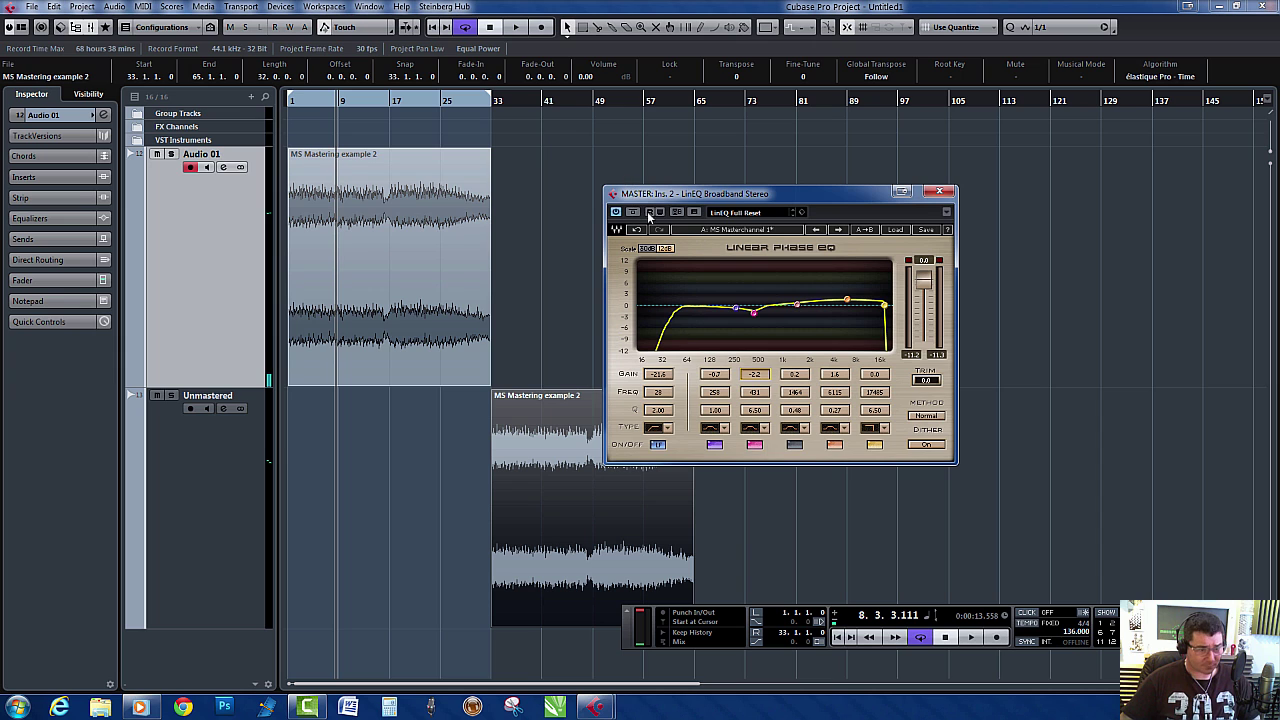
# Play the mastered track from about bar 4, stop playback, and close the LinEQ Broadband Stereo window
pyautogui.click(310, 102)
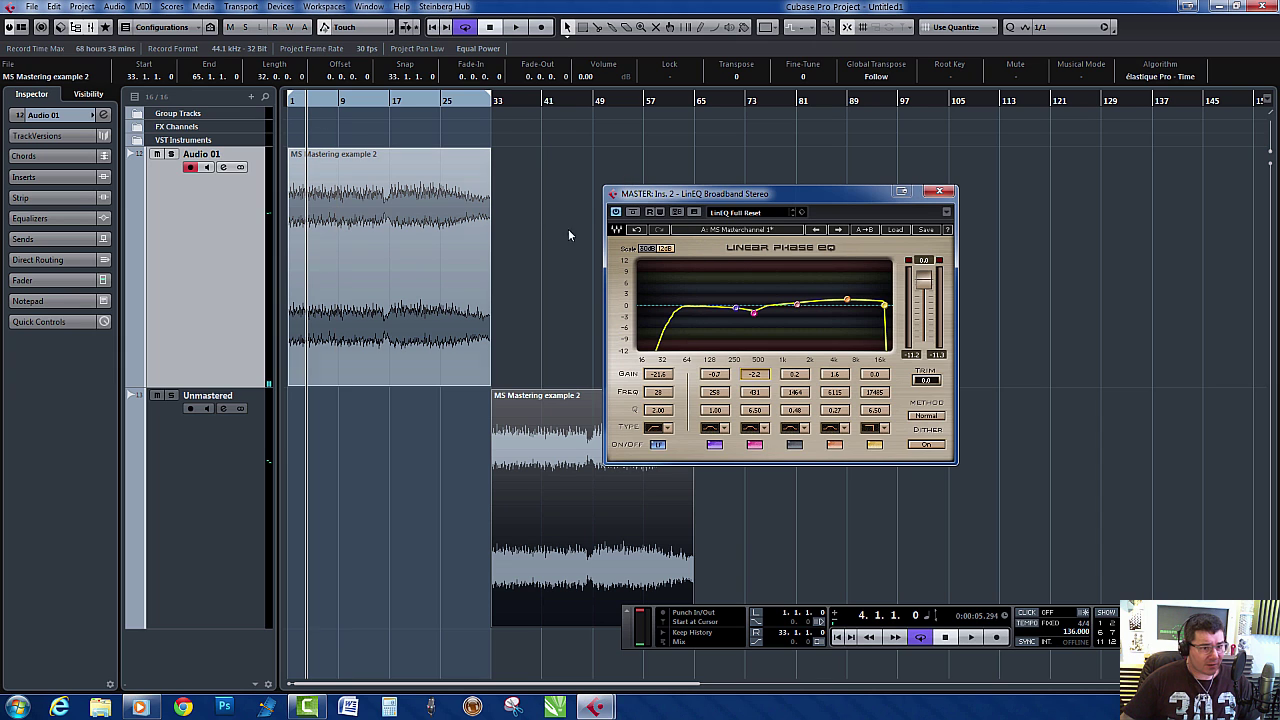
pyautogui.press('space')
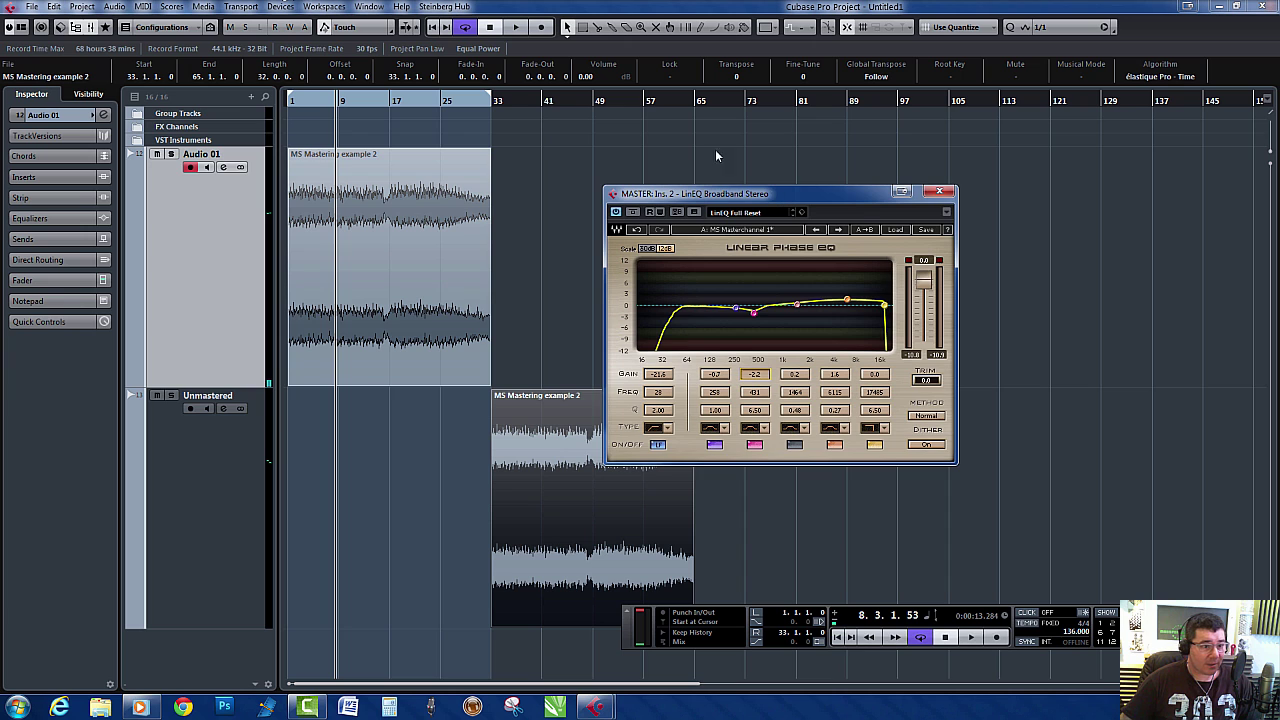
pyautogui.moveTo(774, 196); pyautogui.dragTo(676, 138)
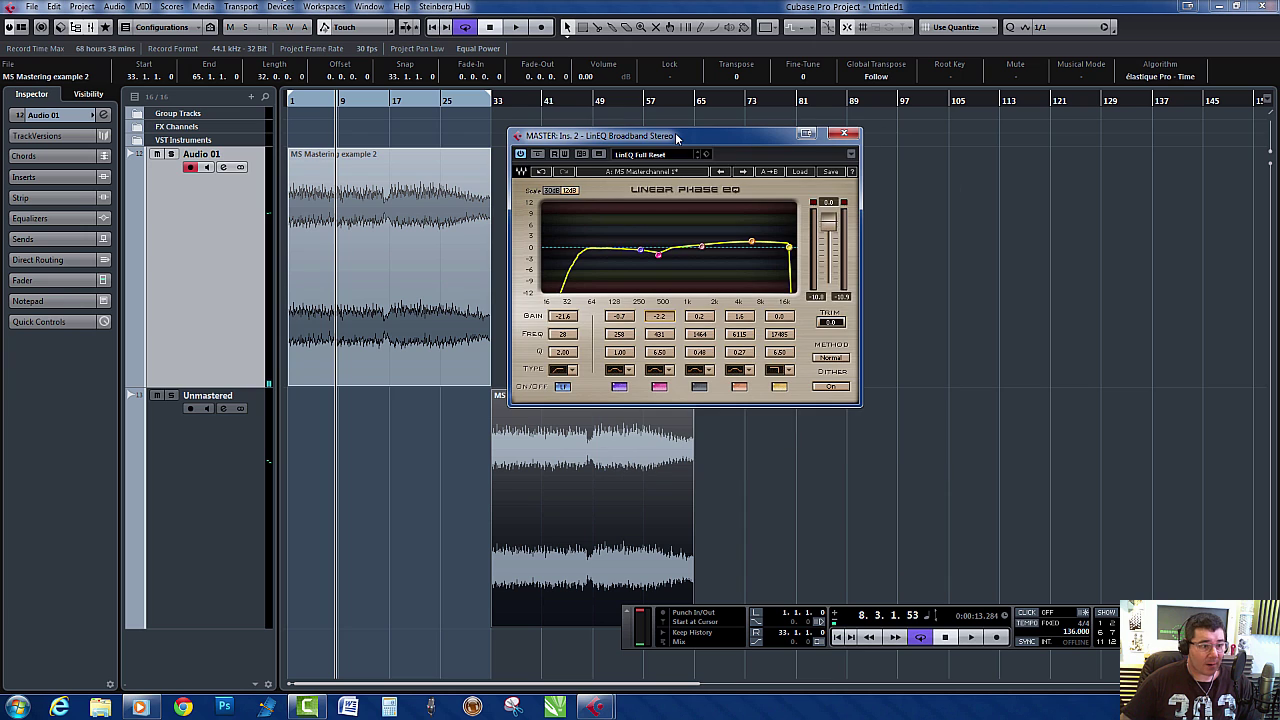
pyautogui.click(843, 135)
# Compare the mastered track with the Unmastered copy by playing on from bar 8 and jumping to about bar 42, then stop
pyautogui.press('space')
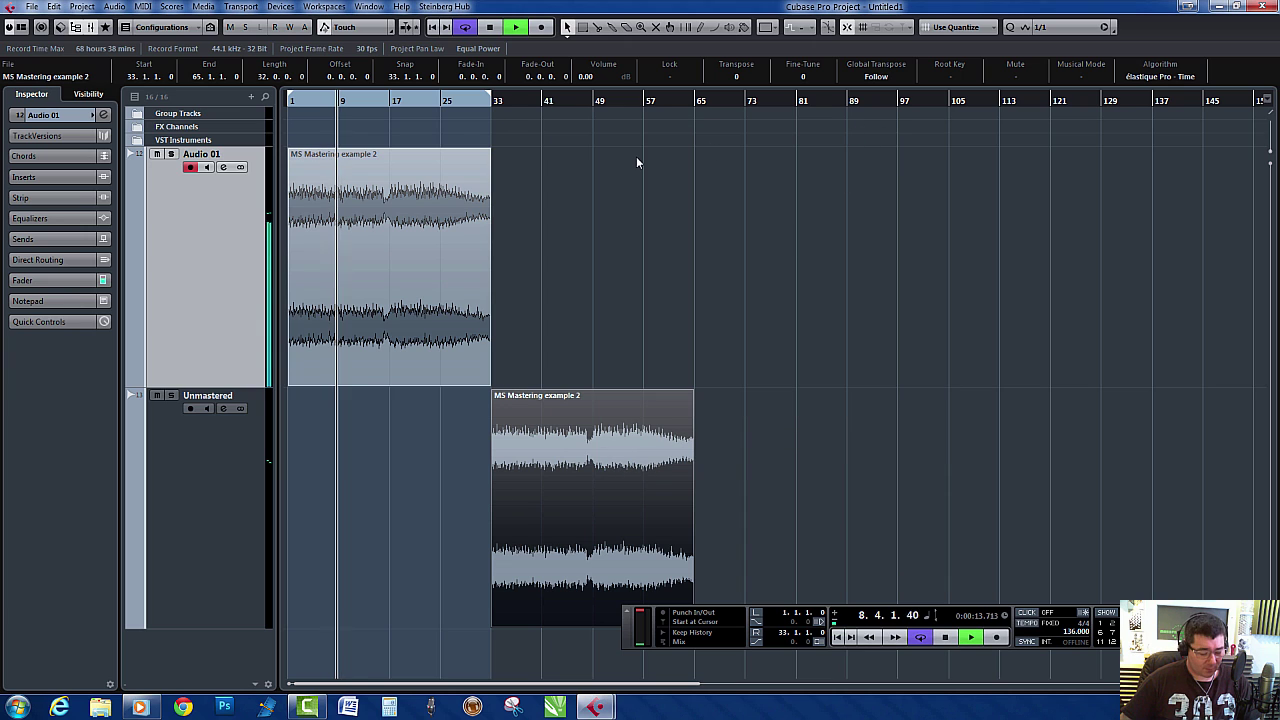
pyautogui.click(548, 101)
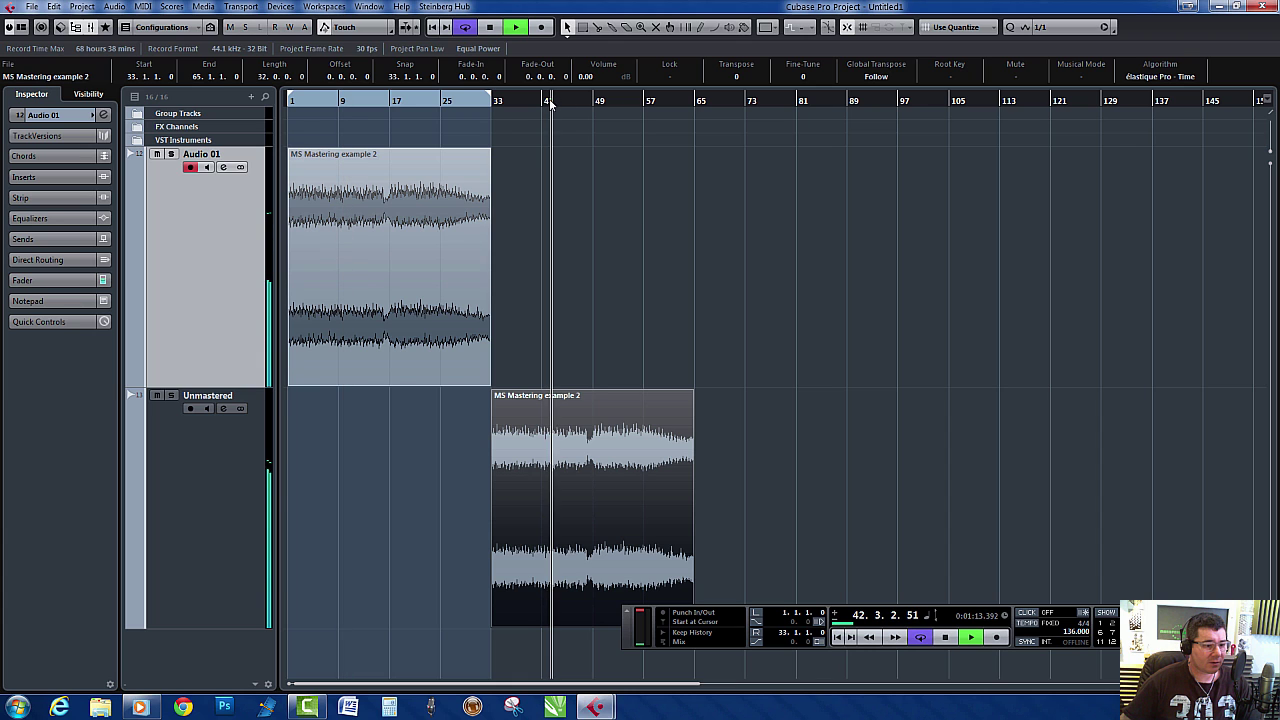
pyautogui.click(510, 91)
pyautogui.click(518, 101)
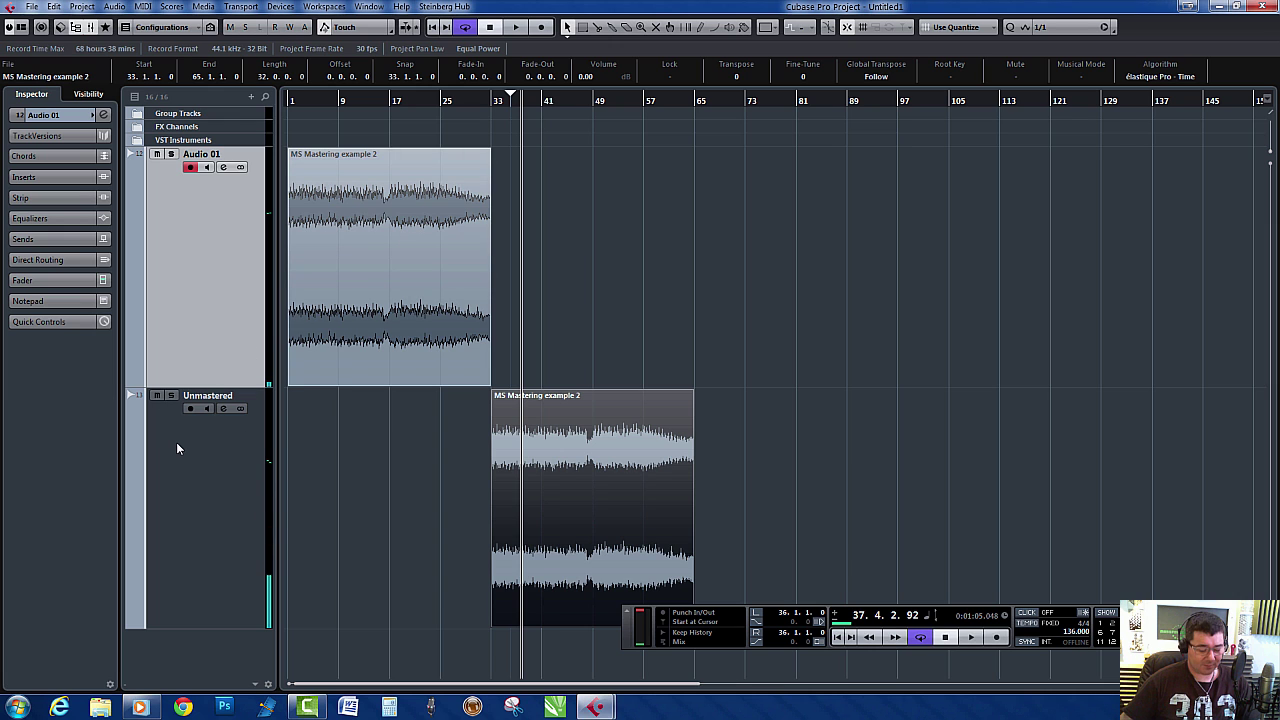
# Select the Unmastered track, open the MixConsole, and bypass bx_digital V2 and LinEQ Broadband Stereo on the MASTER channel
pyautogui.click(250, 478)
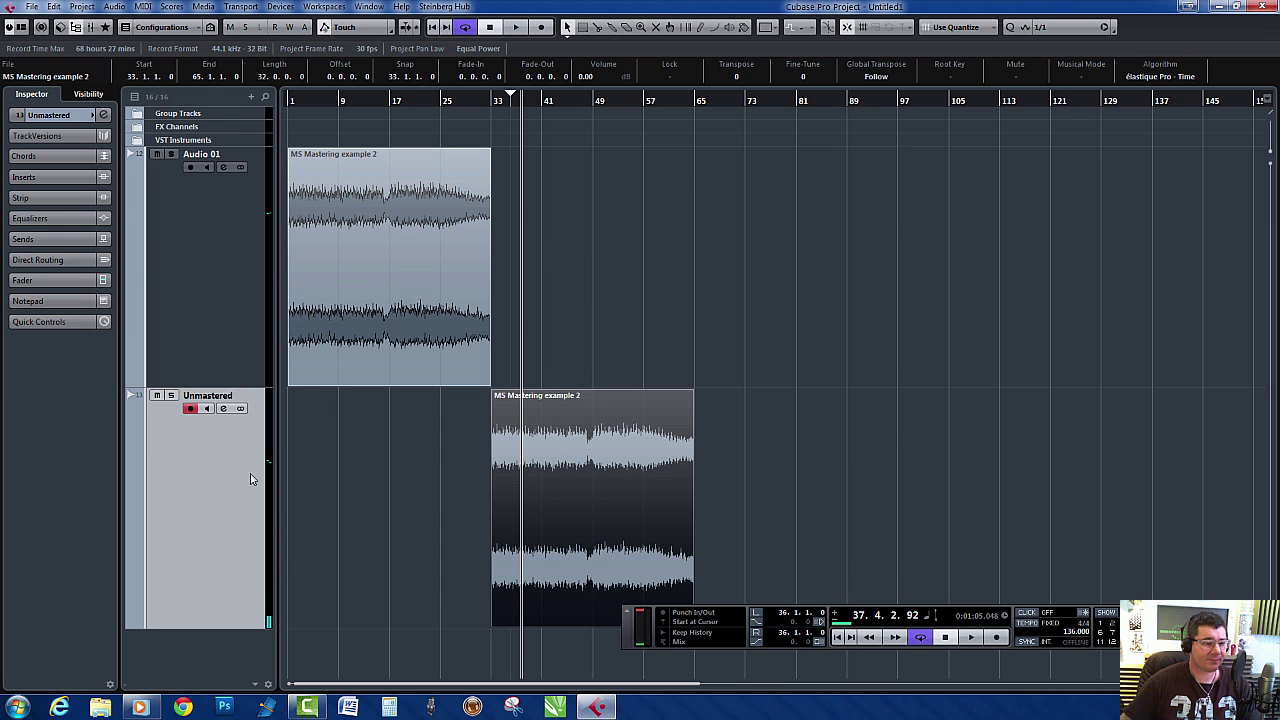
pyautogui.press('F3')
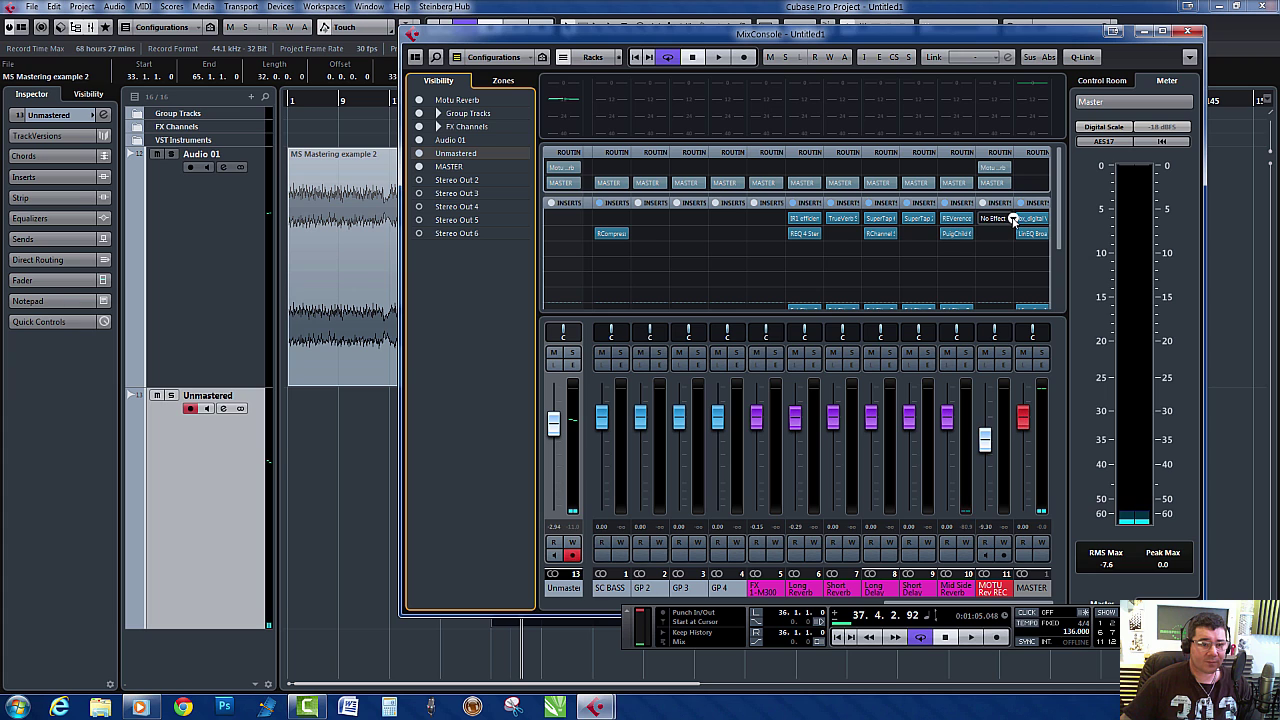
pyautogui.click(1010, 232)
pyautogui.click(1030, 215)
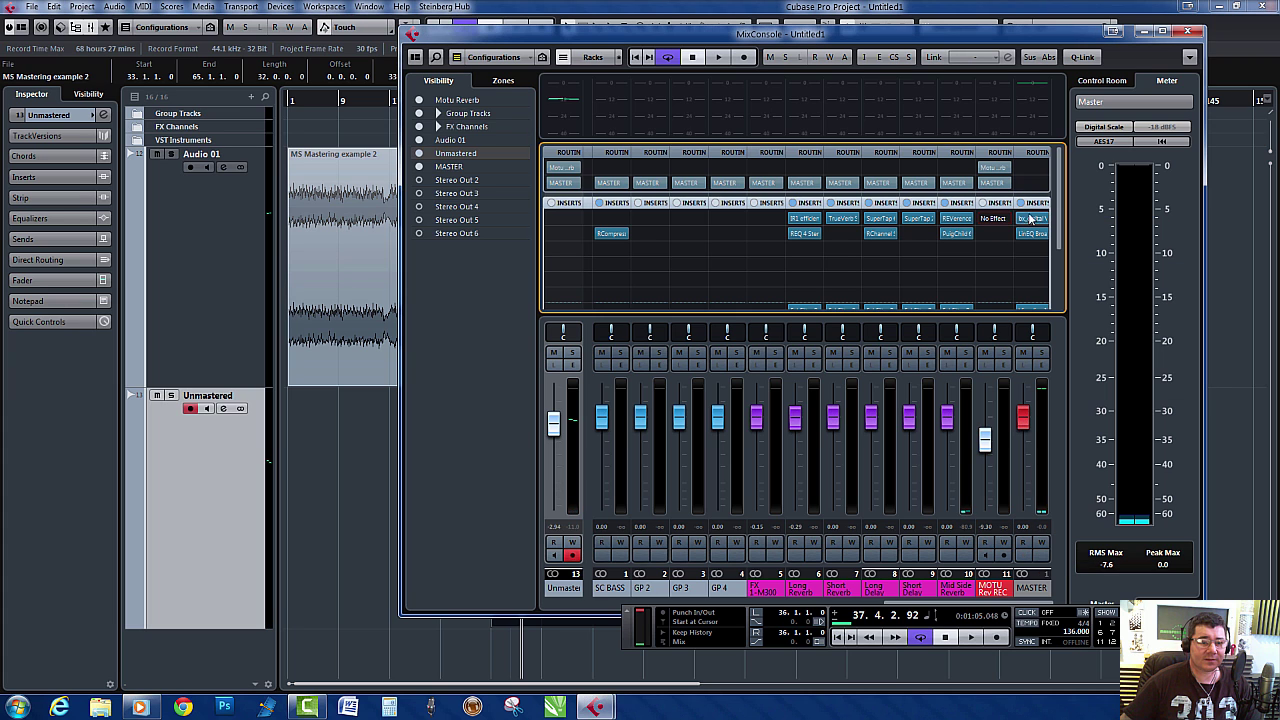
pyautogui.click(1028, 233)
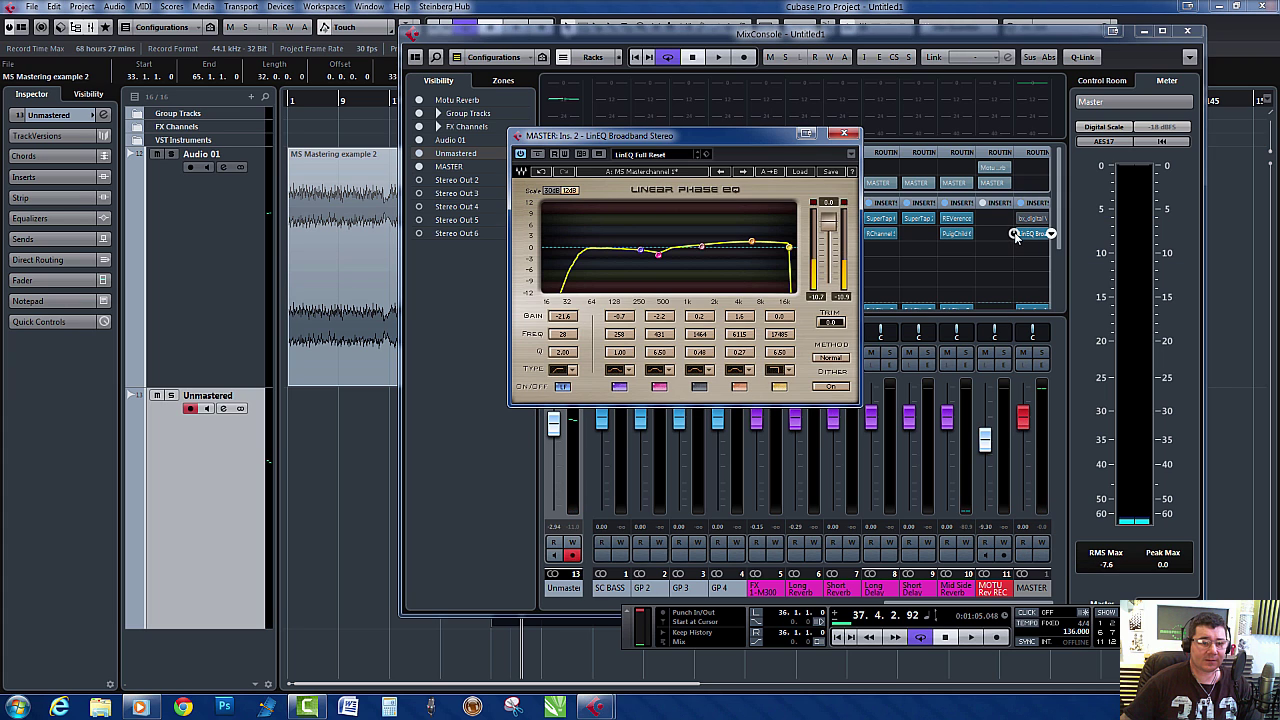
# Play the mastered track with both MASTER inserts bypassed, reactivate them for comparison, close the LinEQ window, and stop playback
pyautogui.press('F3')
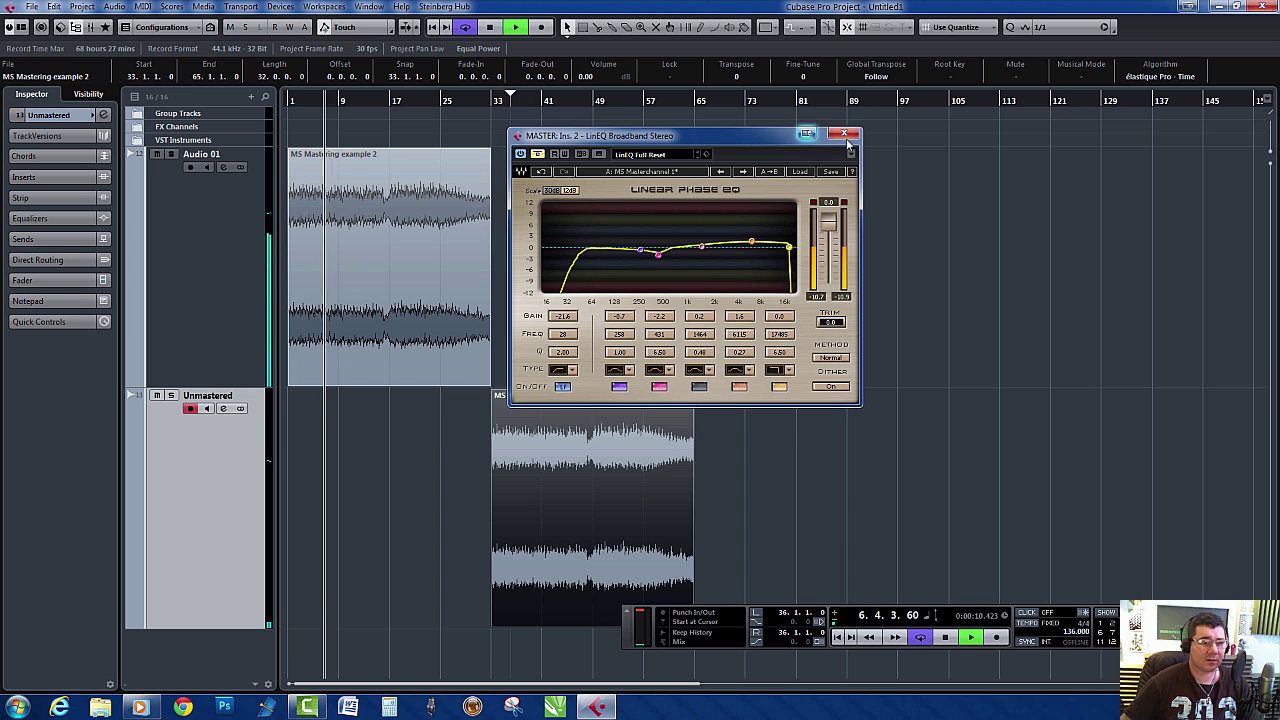
pyautogui.press('F3')
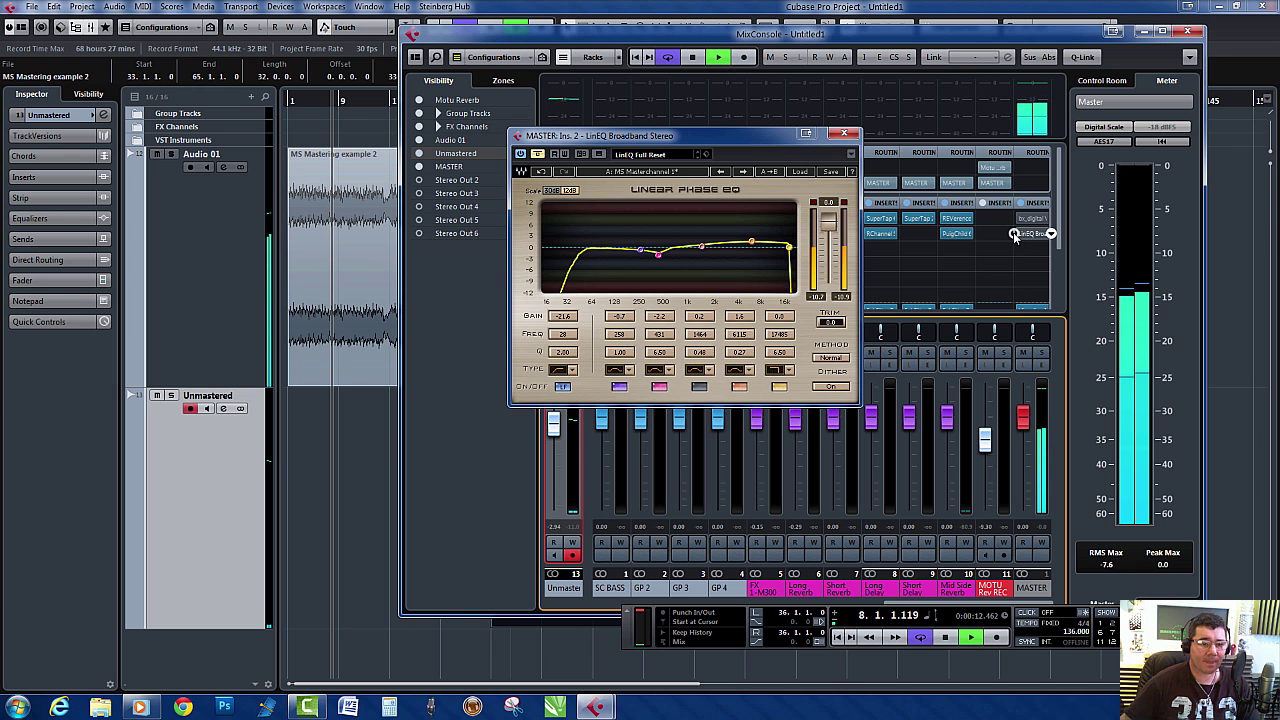
pyautogui.moveTo(1022, 220)
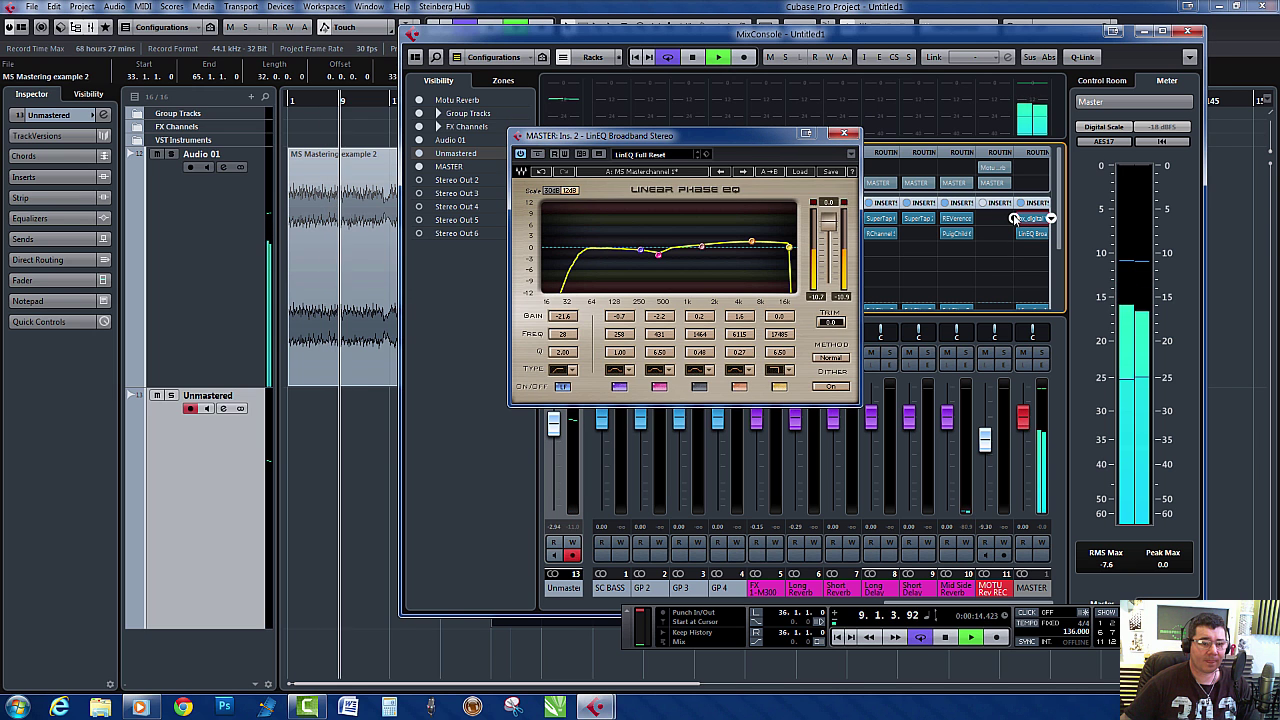
pyautogui.click(843, 133)
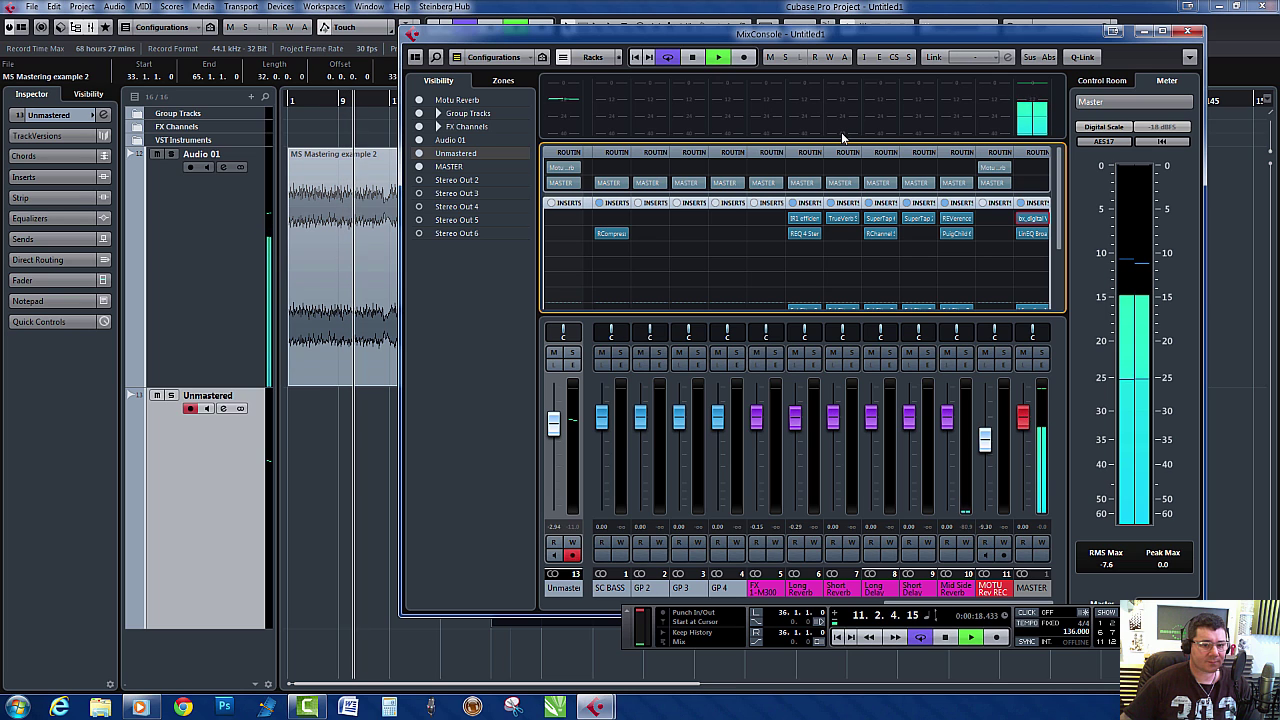
pyautogui.press('space')
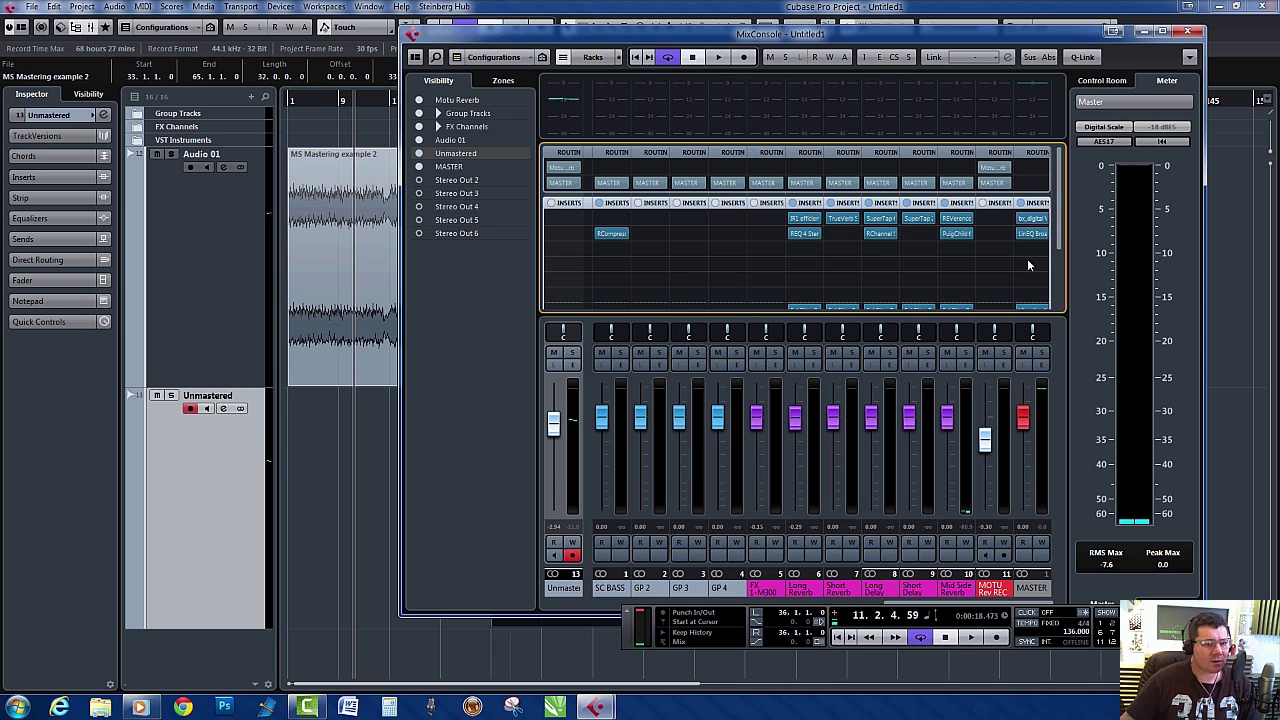
pyautogui.moveTo(1043, 228)
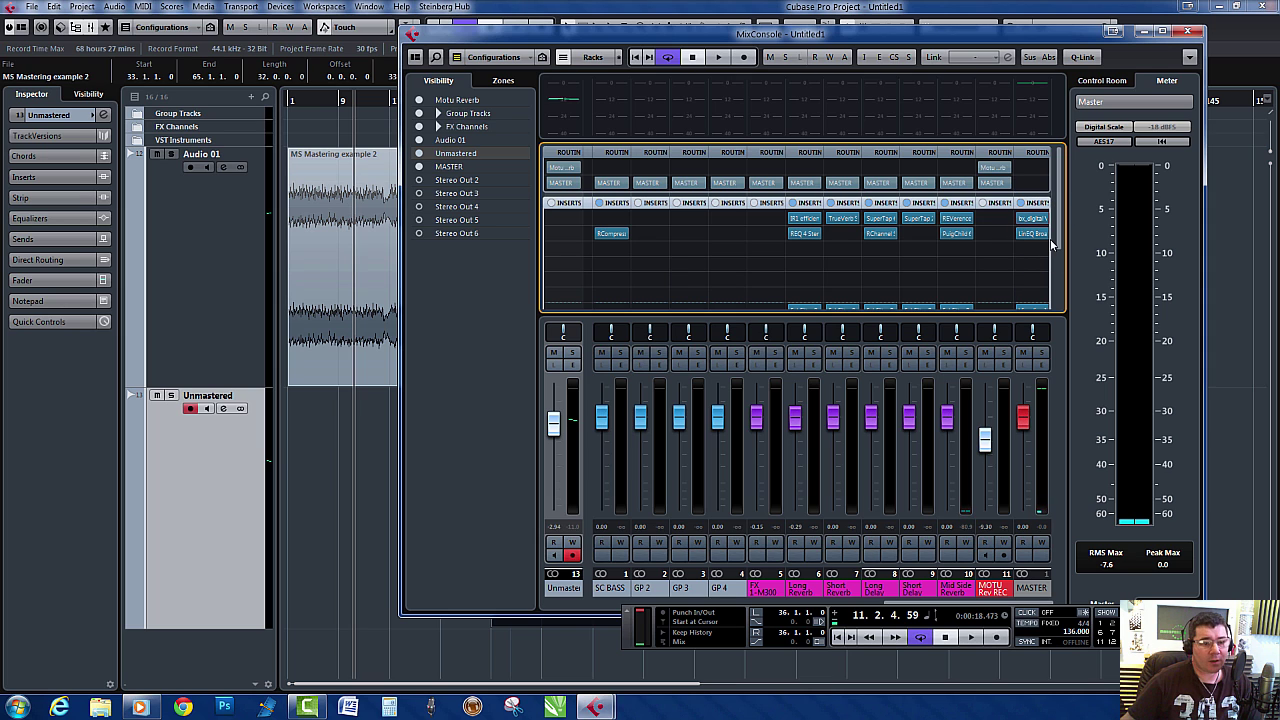